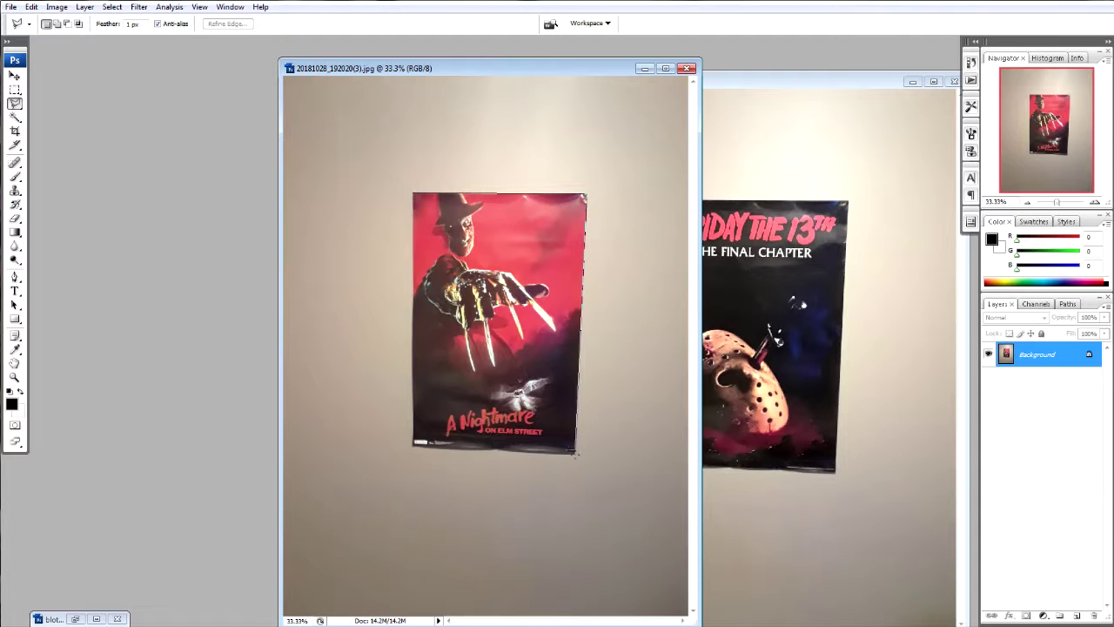
Complete the polygonal selection around the Nightmare on Elm Street poster and copy it to a new layer.
click(414, 447)
double_click(414, 194)
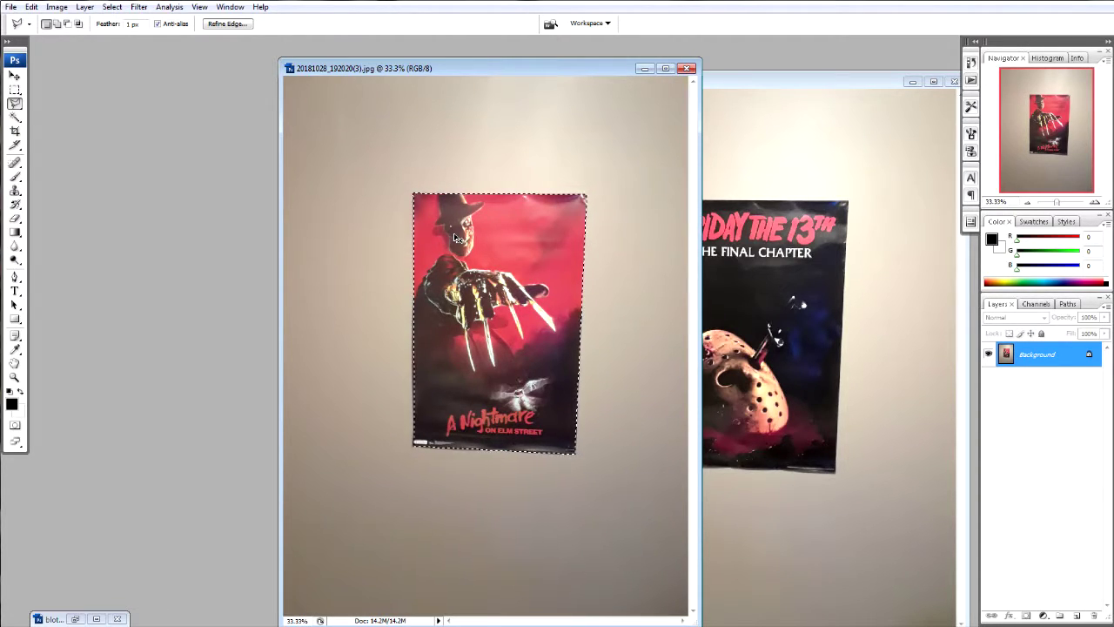
key(ctrl+j)
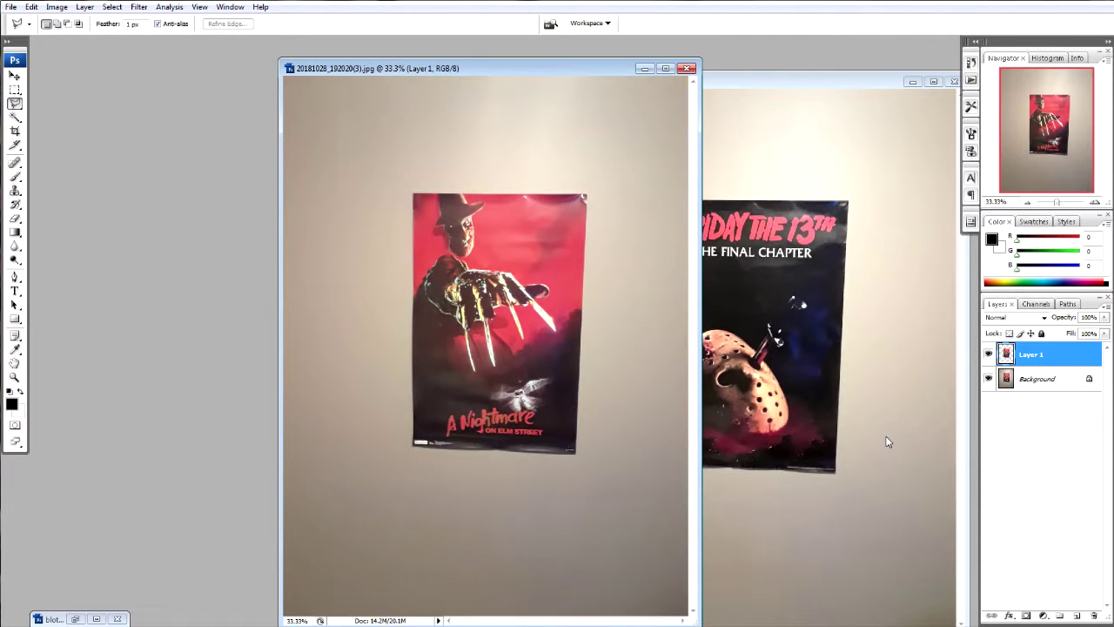
Adjust the poster layer's Brightness/Contrast to brightness +8 and contrast +42, comparing the result with the preview off and on.
key(ctrl+plus)
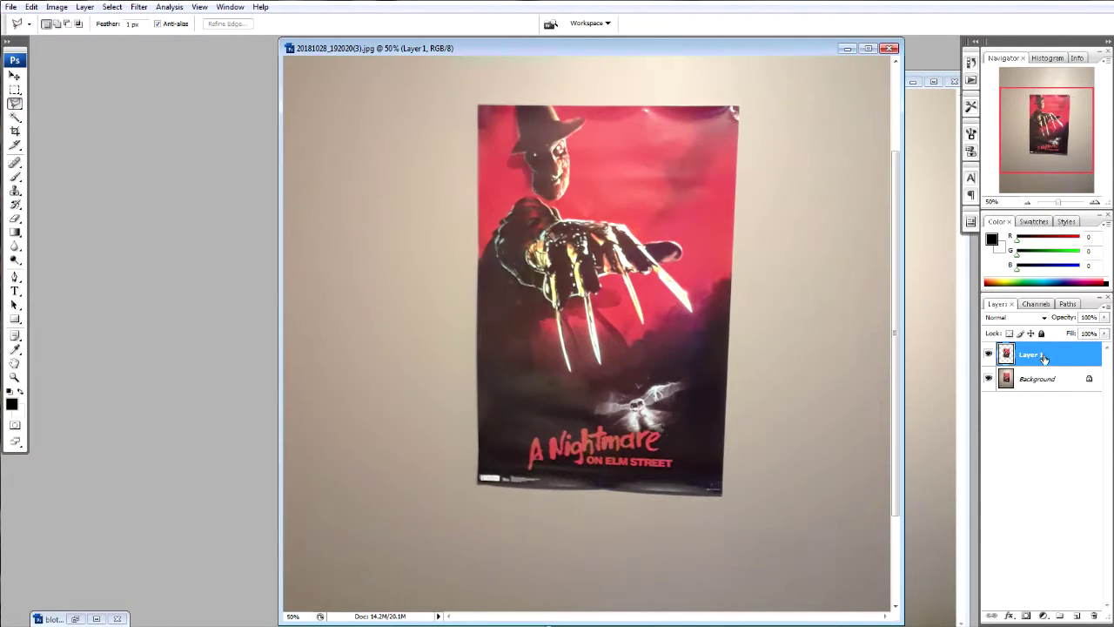
click(54, 9)
mouse_move(64, 38)
click(214, 110)
drag(781, 607, 808, 607)
drag(783, 570, 785, 570)
click(864, 589)
click(864, 589)
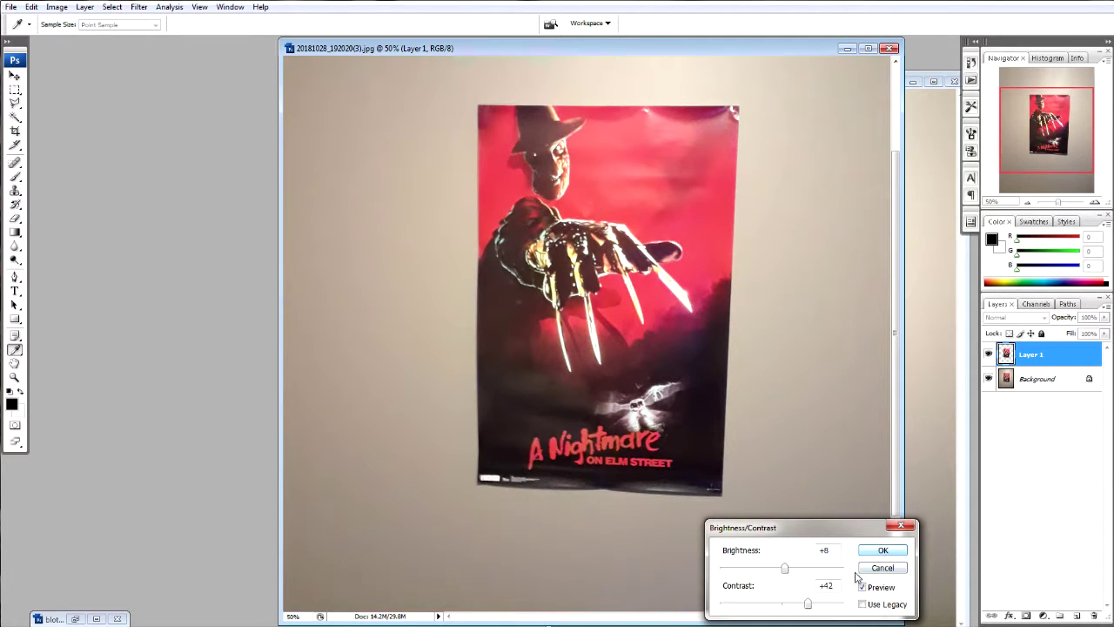
click(875, 552)
Apply Levels to the poster layer with input levels of 20 for shadows, 0.84 for midtones and 253 for highlights.
key(l)
click(57, 6)
mouse_move(78, 39)
click(208, 38)
drag(825, 414, 836, 410)
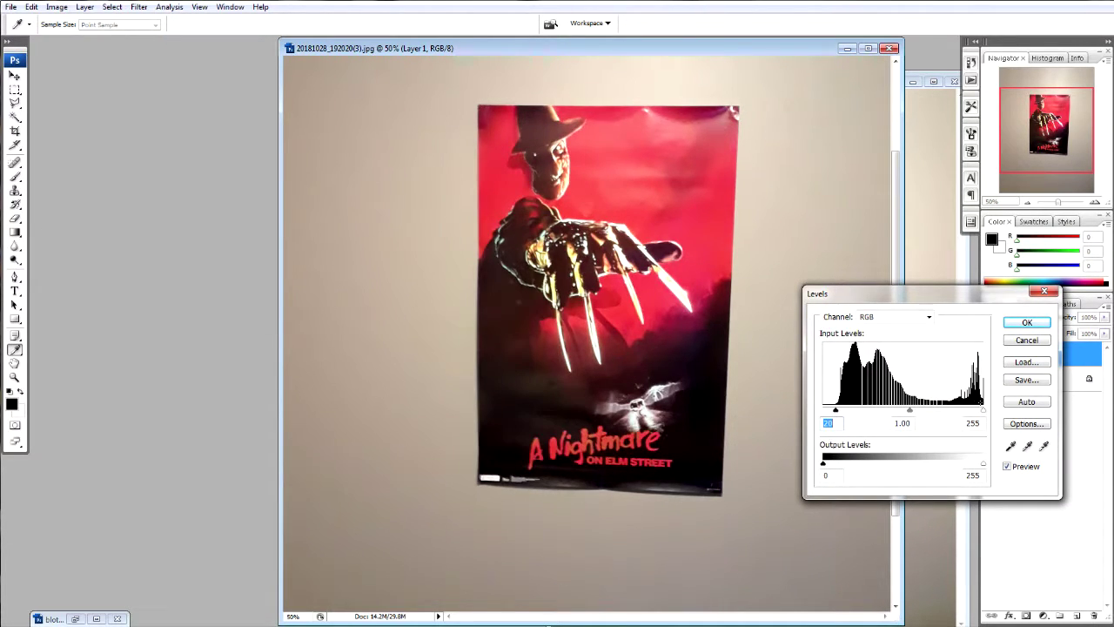
drag(984, 411, 982, 411)
mouse_move(910, 410)
mouse_down()
mouse_move(903, 416)
mouse_move(917, 415)
mouse_up()
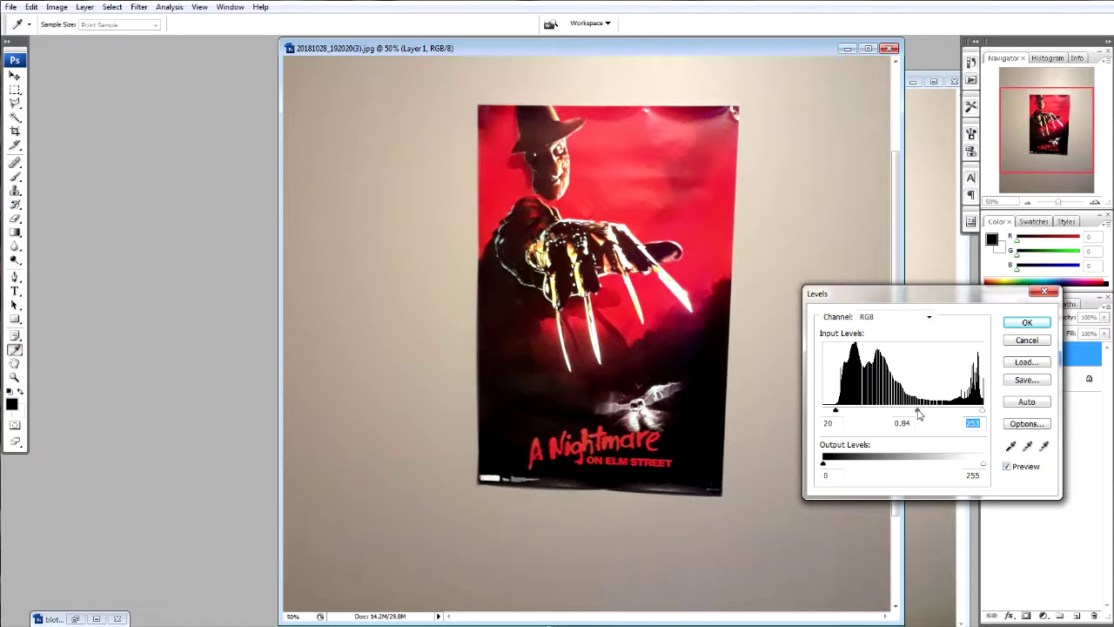
double_click(905, 423)
click(1019, 323)
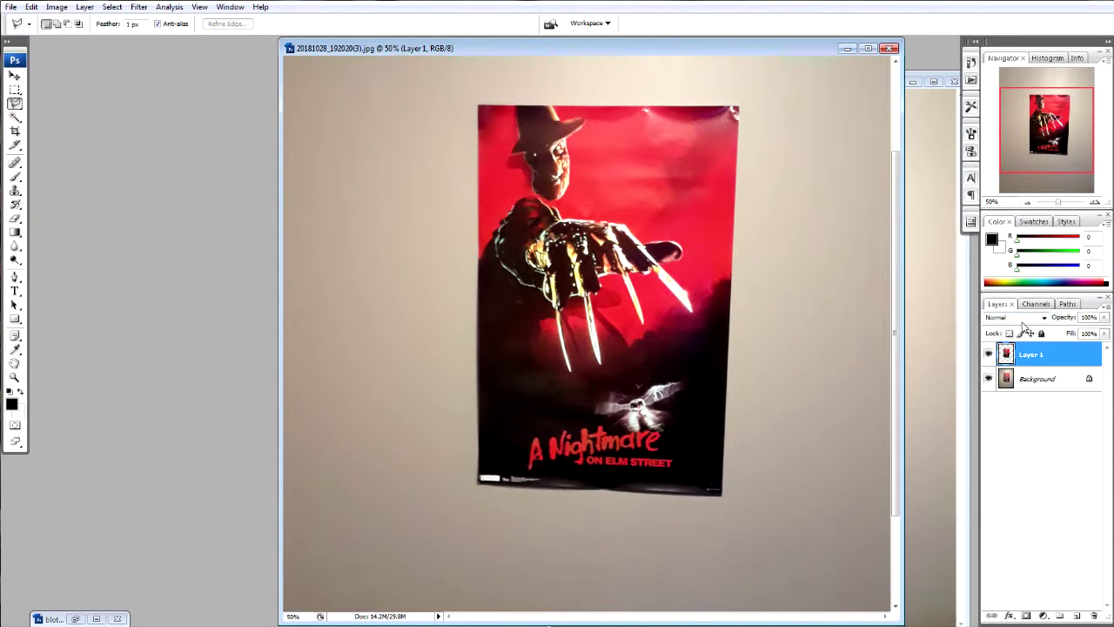
Add a new layer directly above the Background and make white the foreground color.
click(1045, 379)
click(1079, 616)
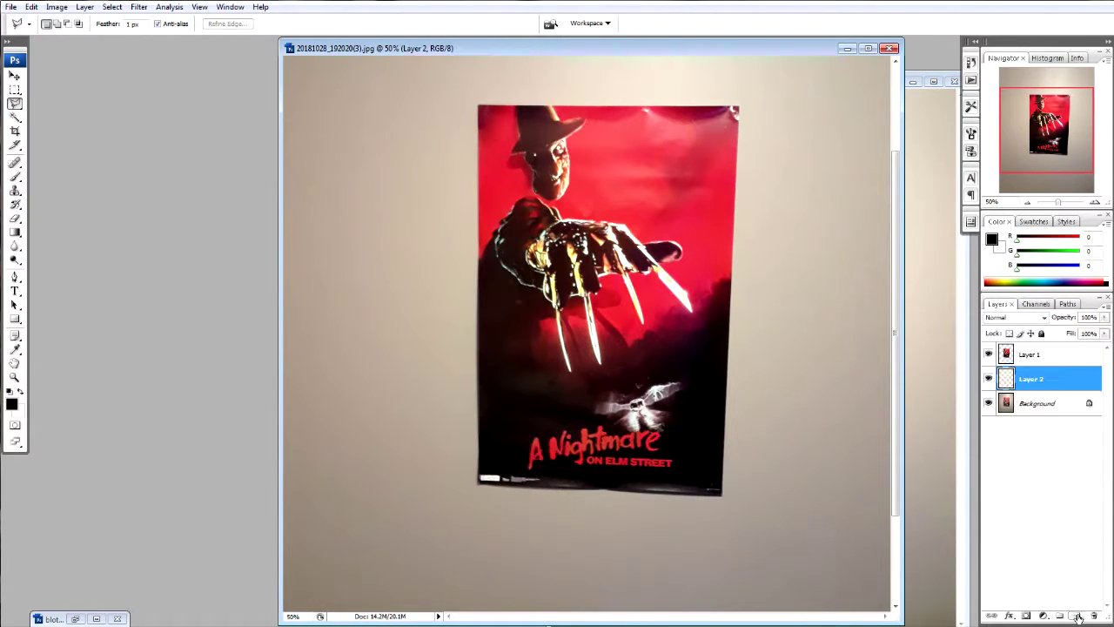
click(20, 392)
Fill a rectangular selection enclosing the poster's outer corners with white on the new layer, and deselect it.
click(15, 89)
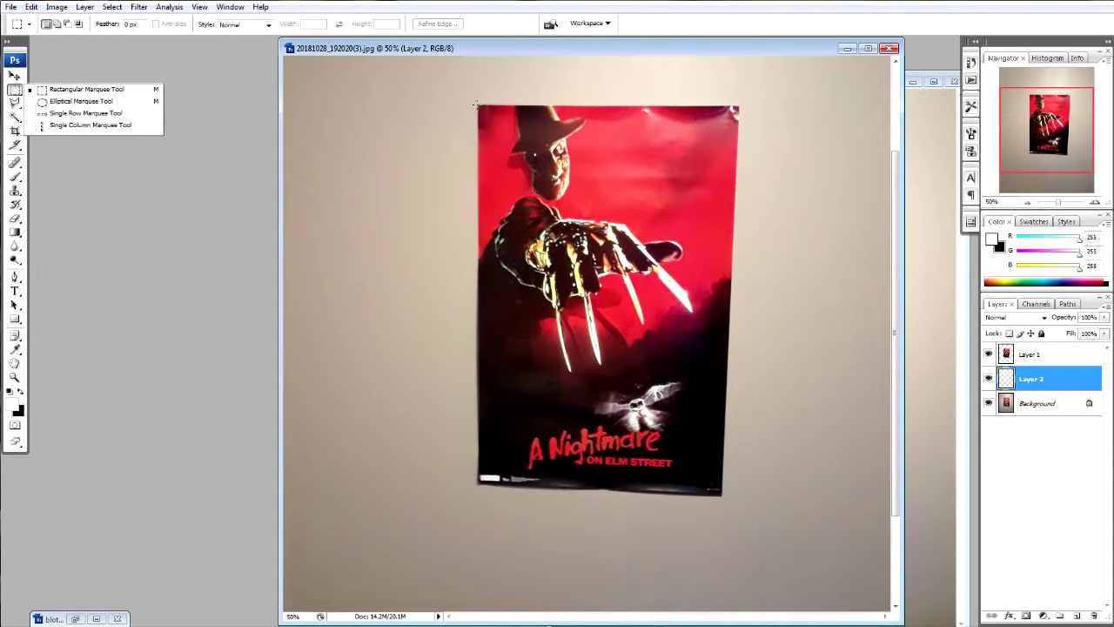
drag(477, 106, 762, 390)
drag(763, 526, 741, 499)
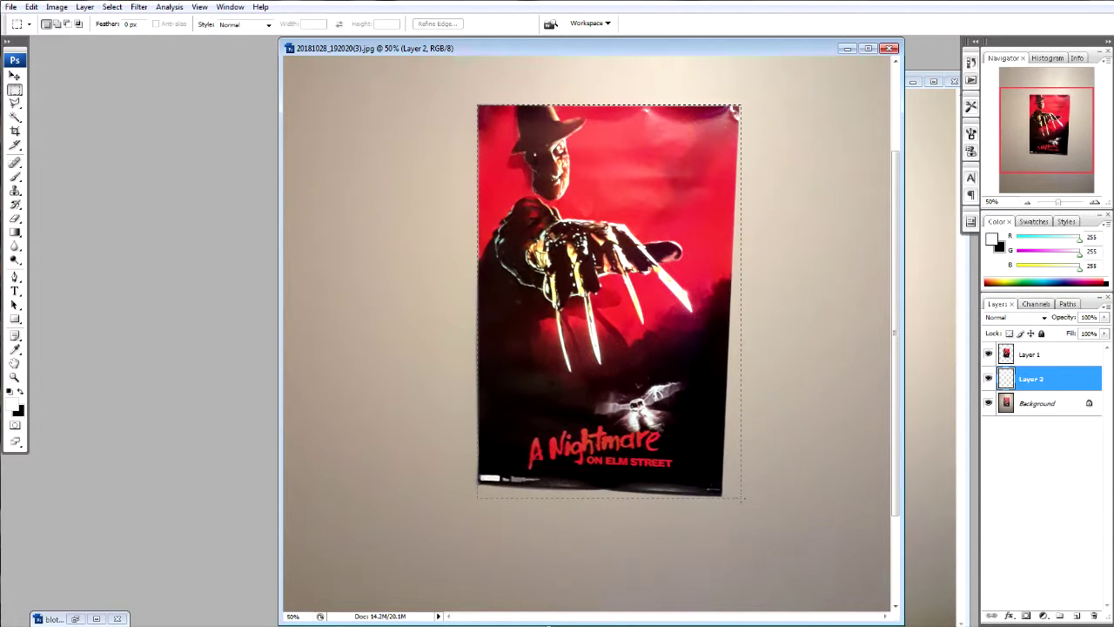
drag(744, 502, 742, 499)
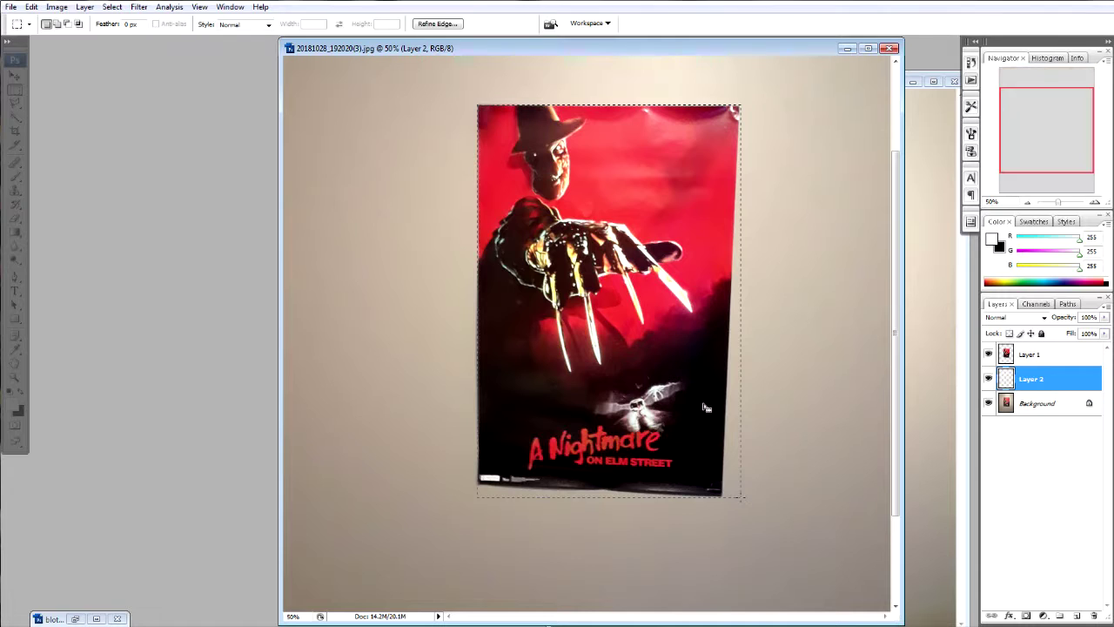
key(ctrl+BackSpace)
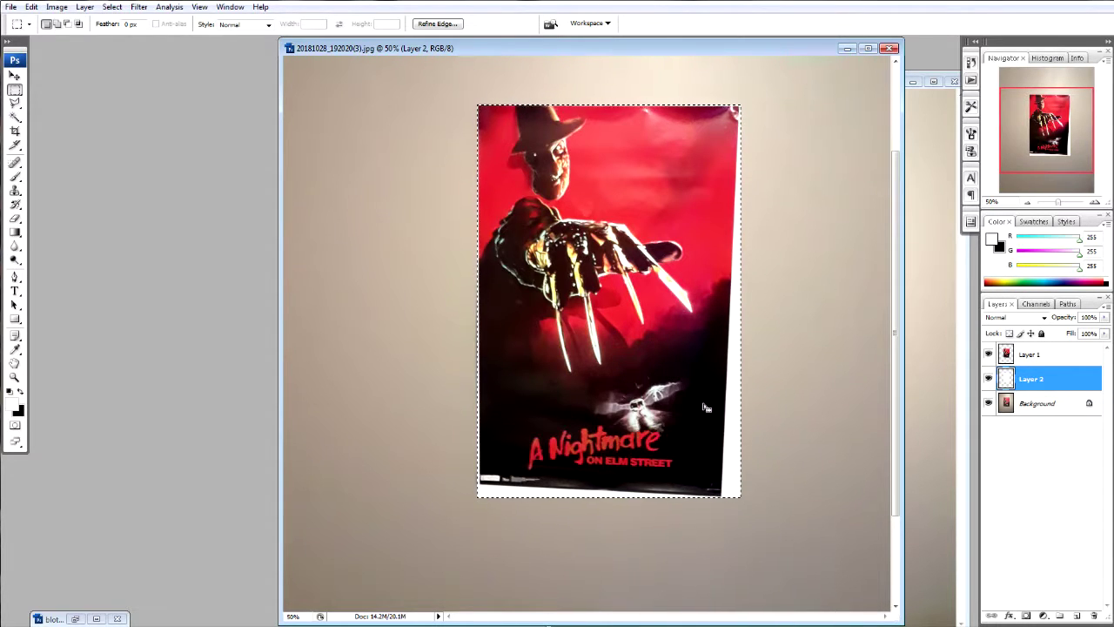
key(ctrl+d)
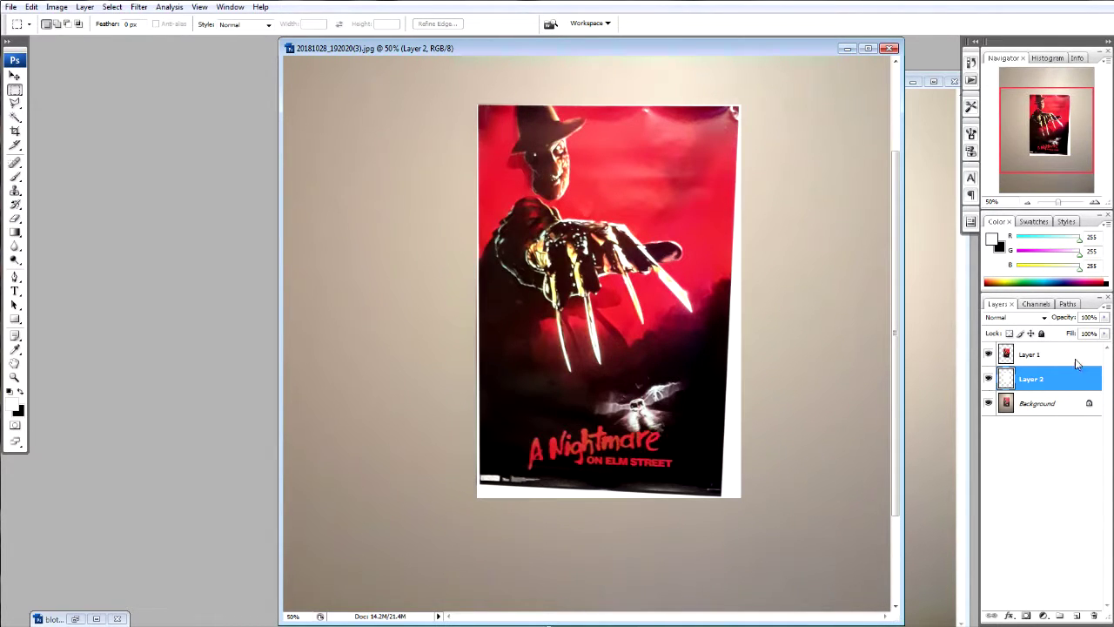
Distort Layer 1, pulling both lower corners outward so the poster covers the white rectangle along its bottom and right edges.
click(1039, 353)
click(31, 7)
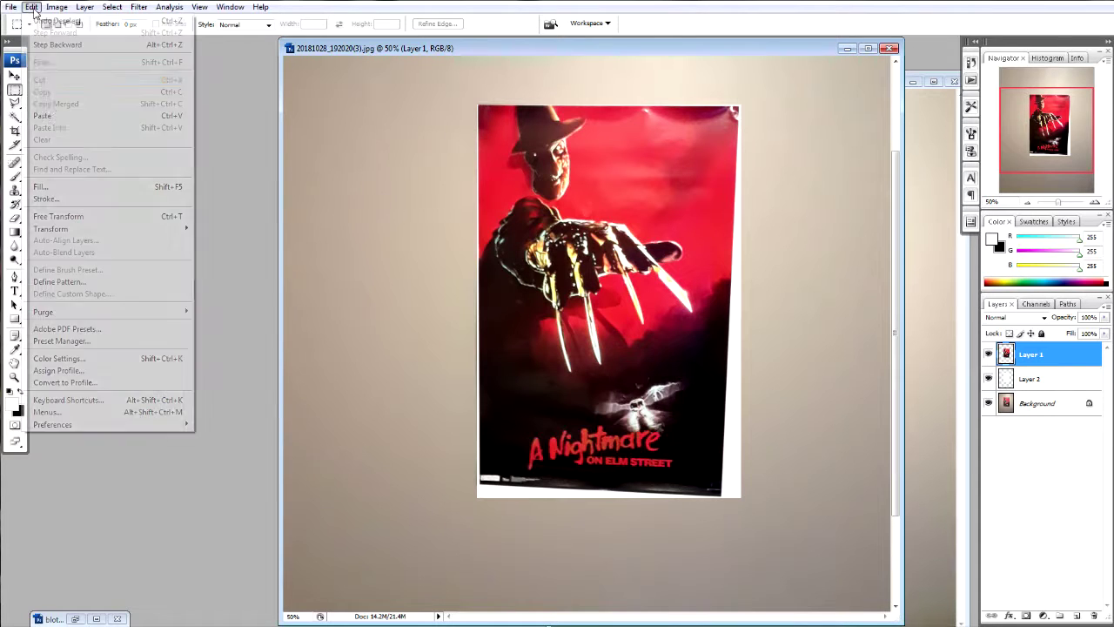
mouse_move(50, 229)
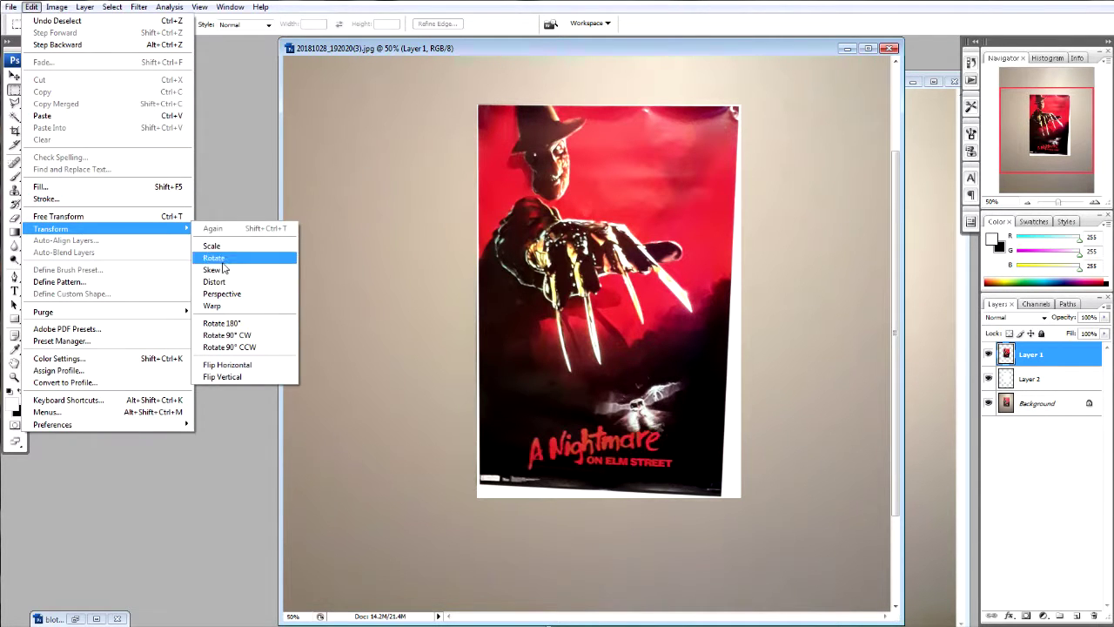
click(214, 282)
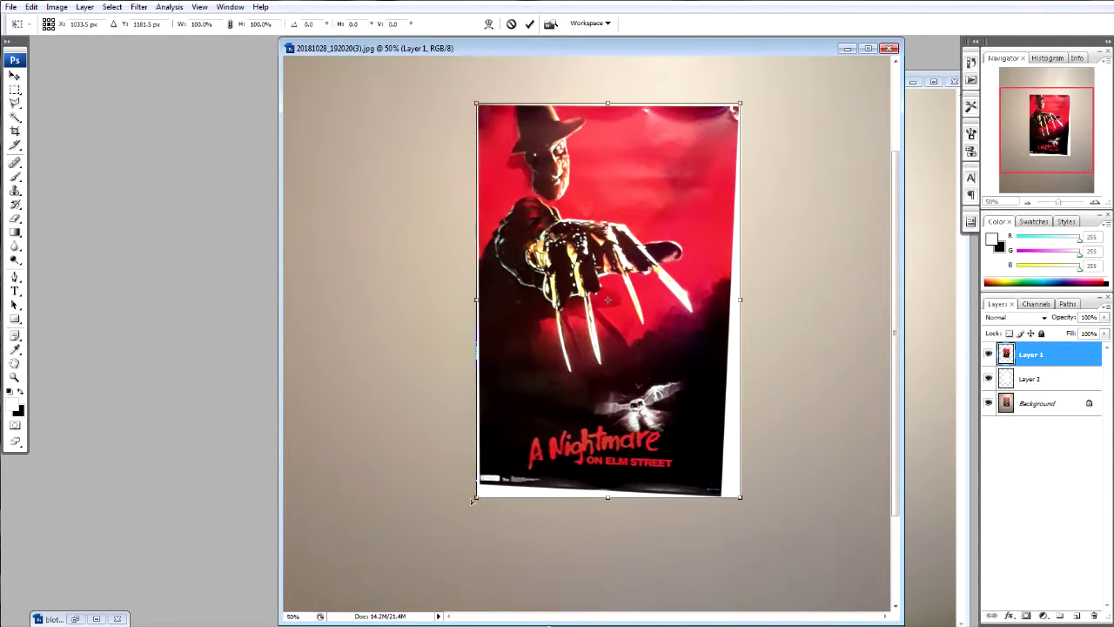
drag(476, 498, 474, 513)
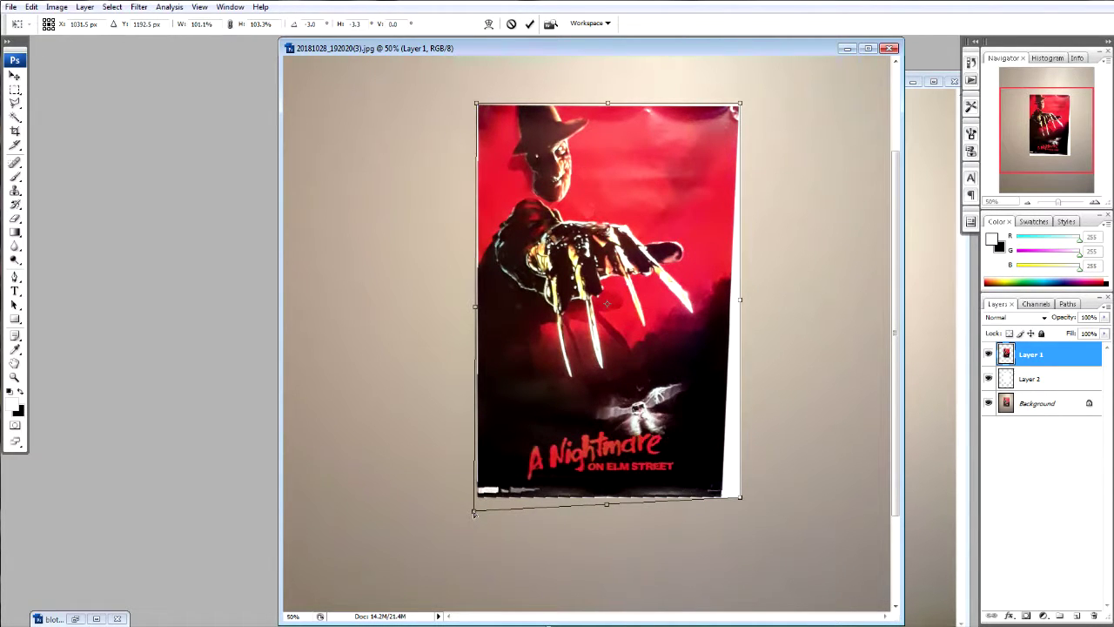
drag(741, 499, 762, 501)
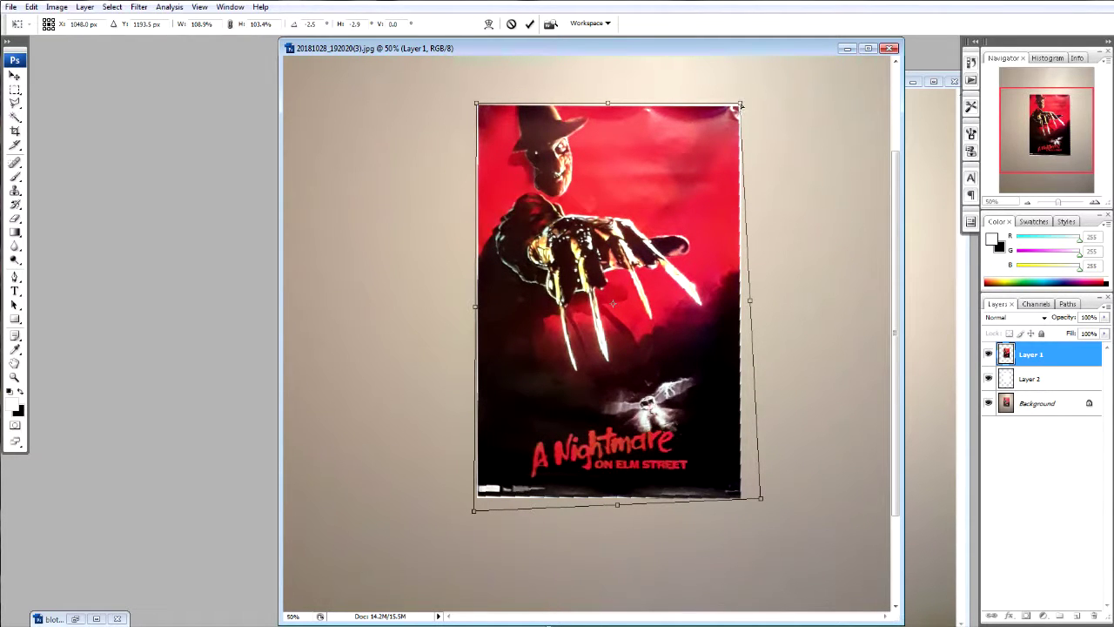
Fine-tune the poster's upper corners and lower-left corner to cover the remaining white edges, and apply the distortion.
drag(741, 103, 741, 101)
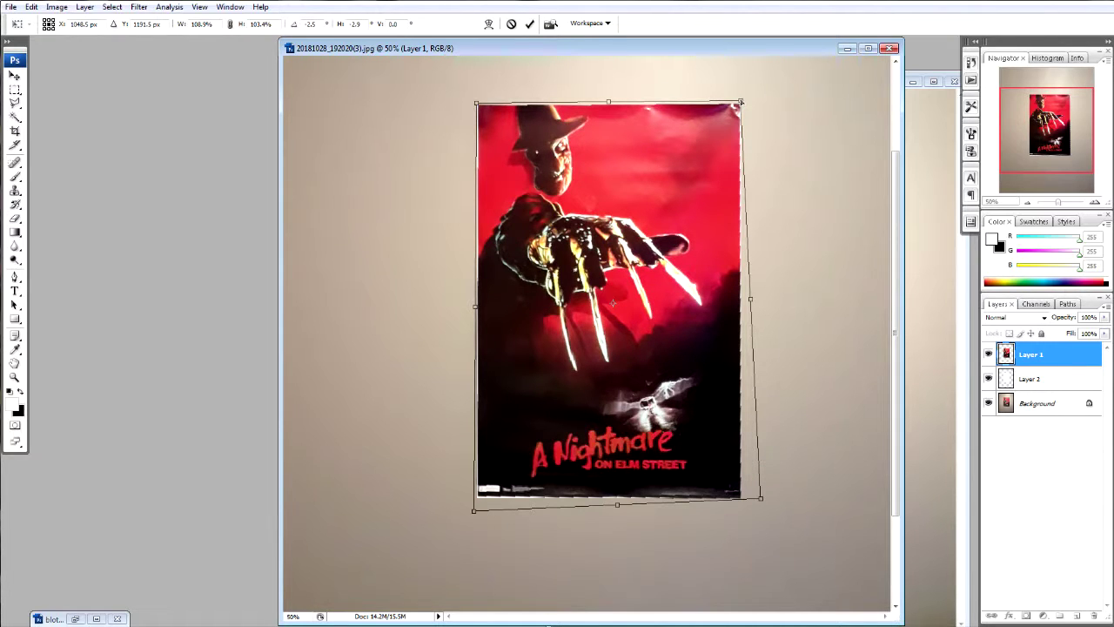
drag(740, 103, 739, 101)
drag(476, 102, 473, 103)
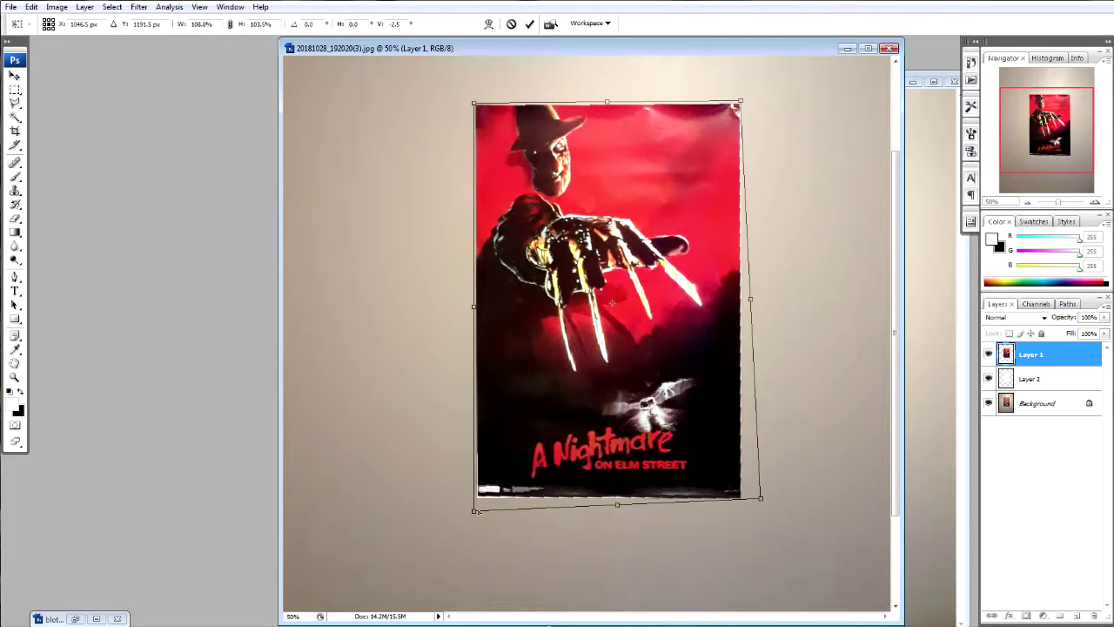
drag(474, 514, 474, 516)
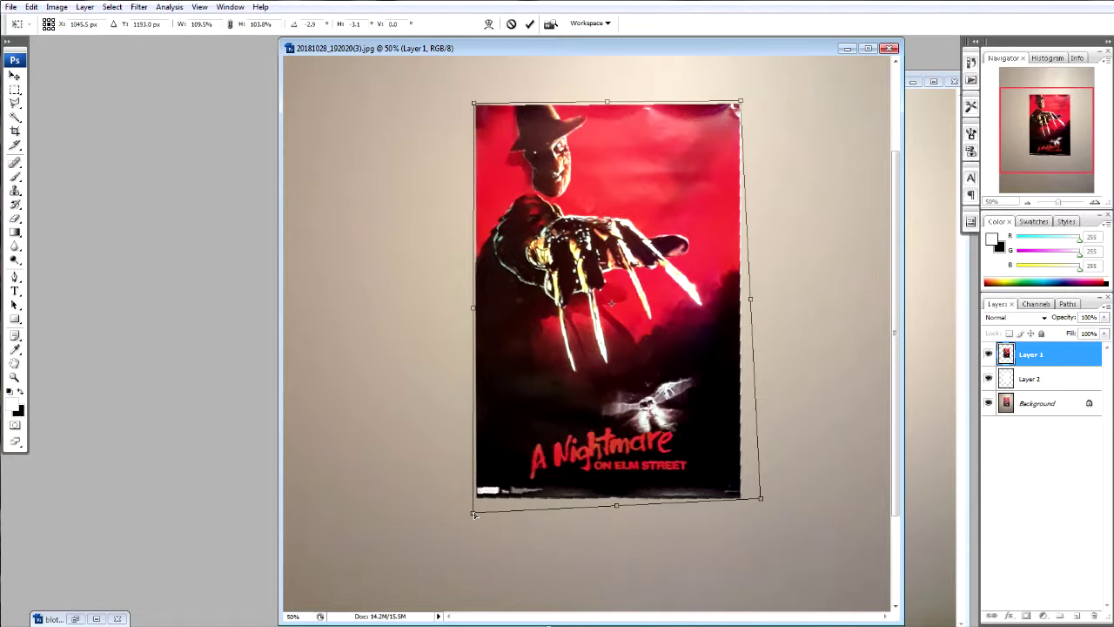
key(Return)
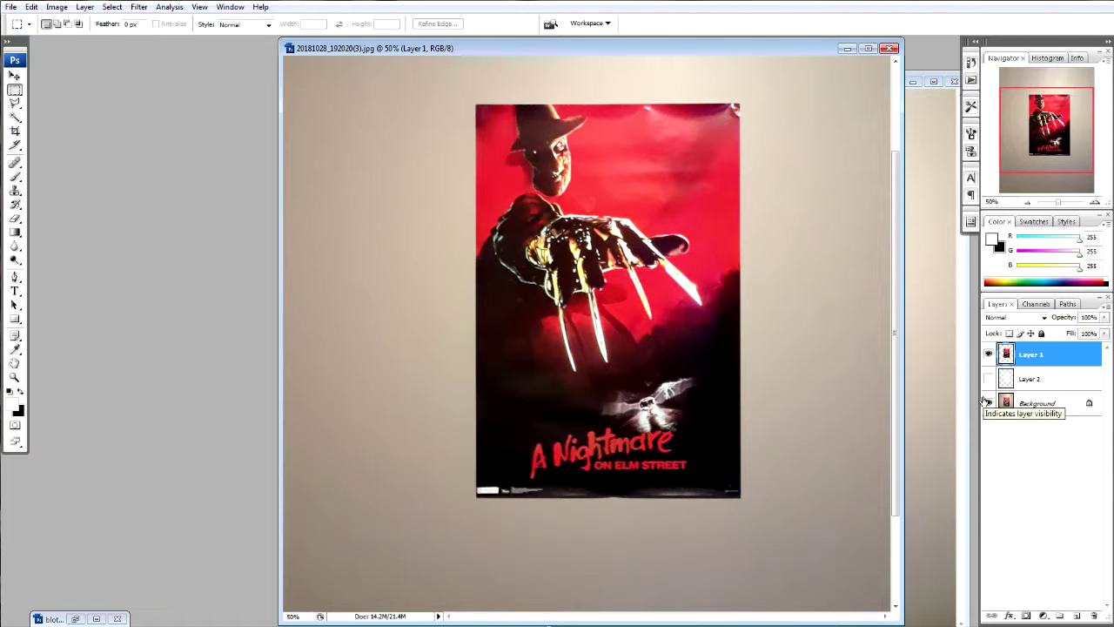
Brighten the Background layer with Levels, setting the highlight input to 226 and the midtones to 1.28.
click(1055, 406)
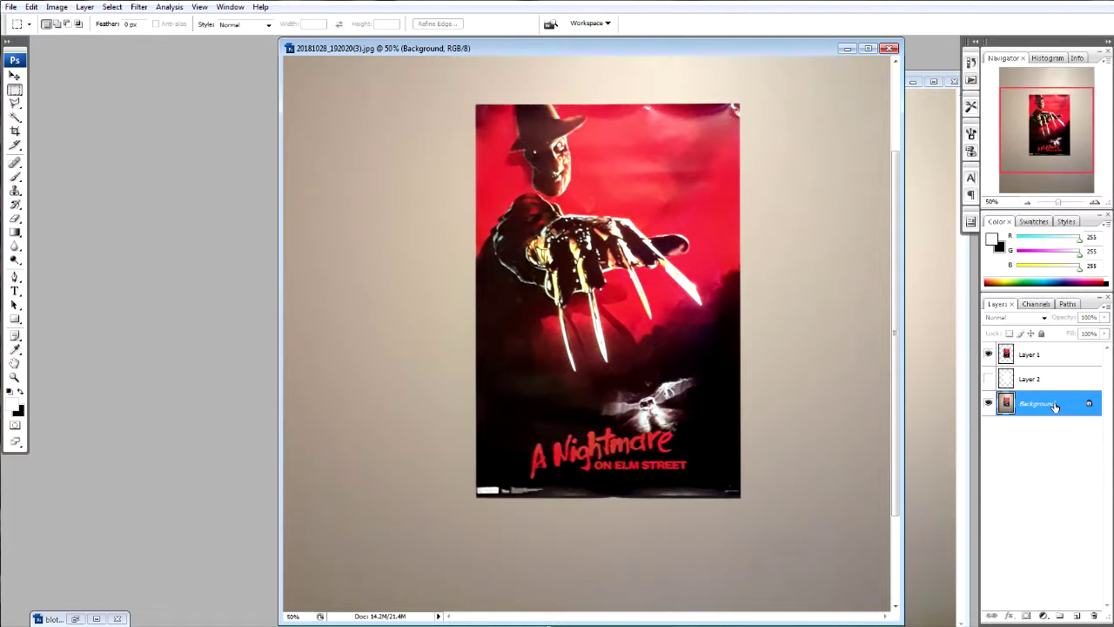
click(69, 10)
mouse_move(74, 39)
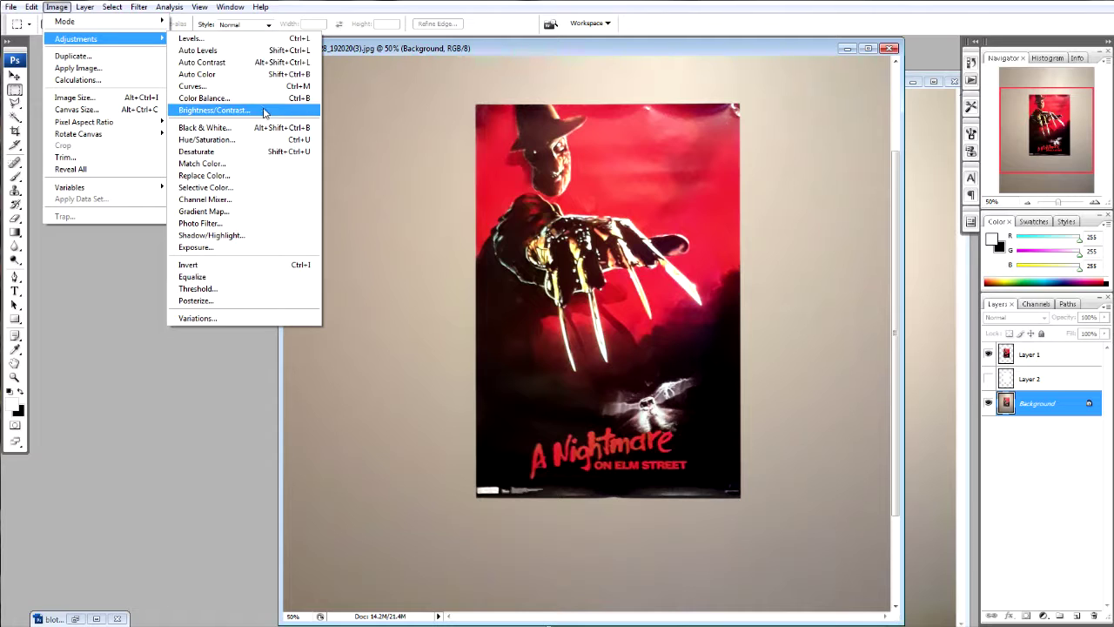
click(191, 39)
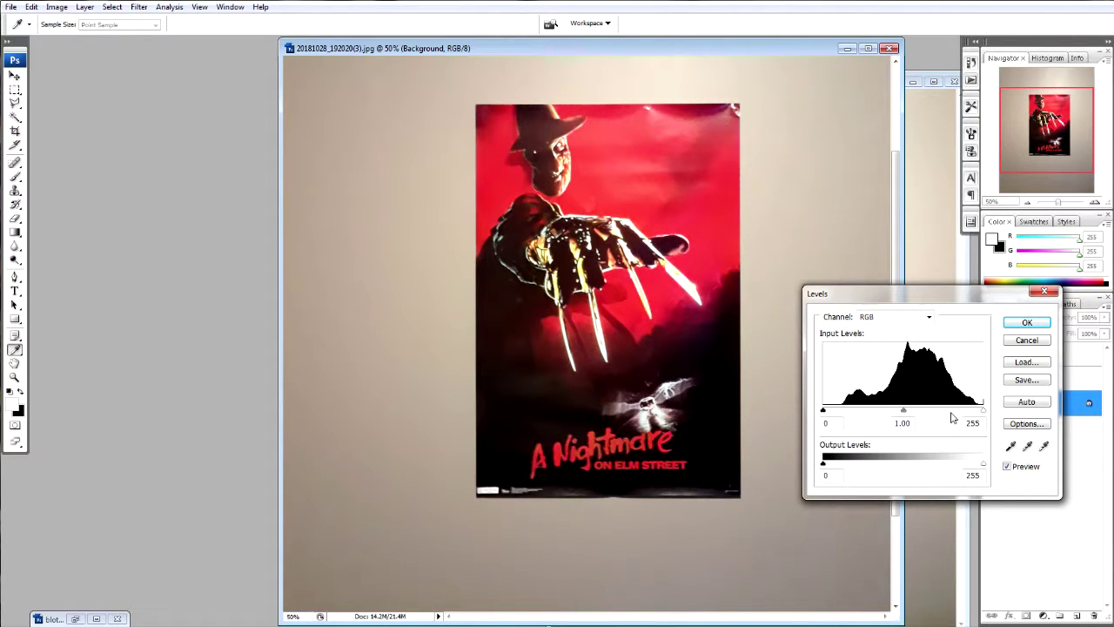
drag(983, 410, 965, 410)
drag(893, 411, 885, 410)
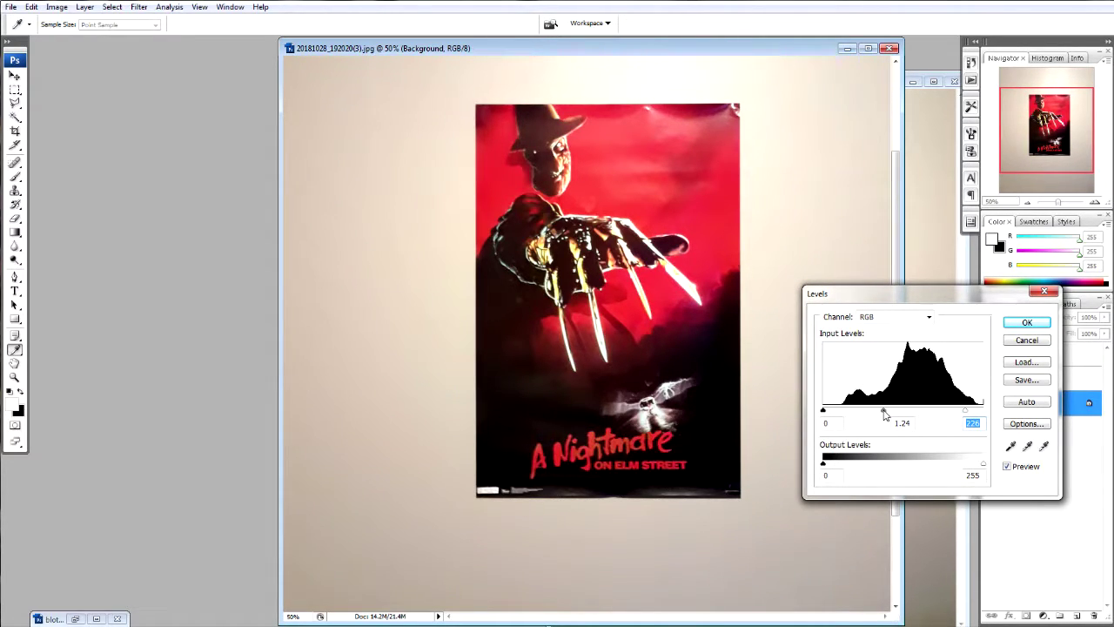
click(883, 415)
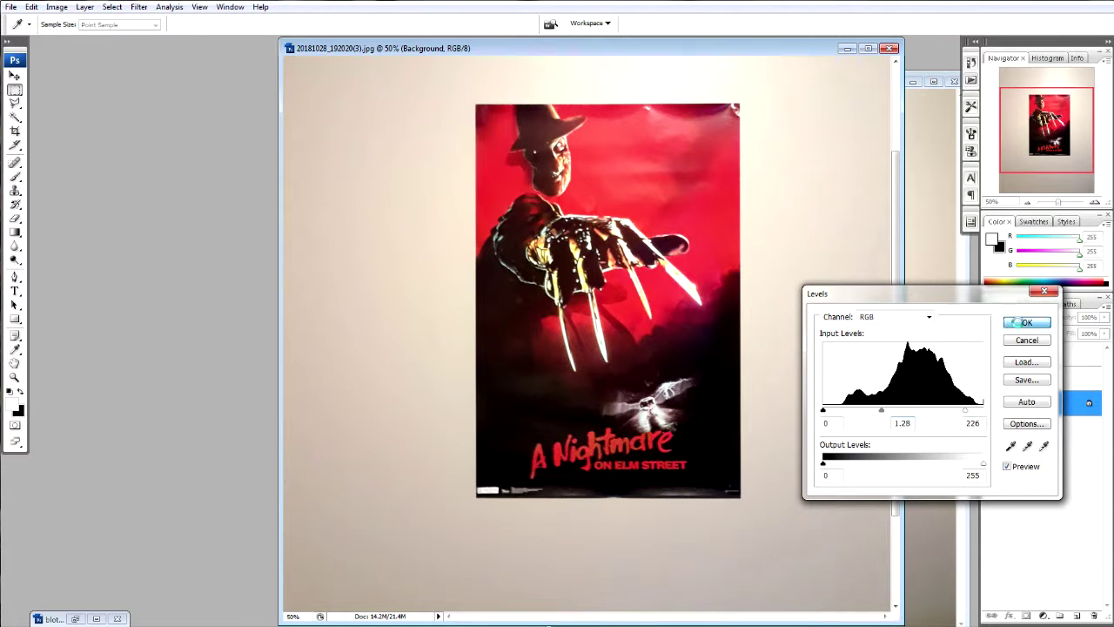
click(1028, 322)
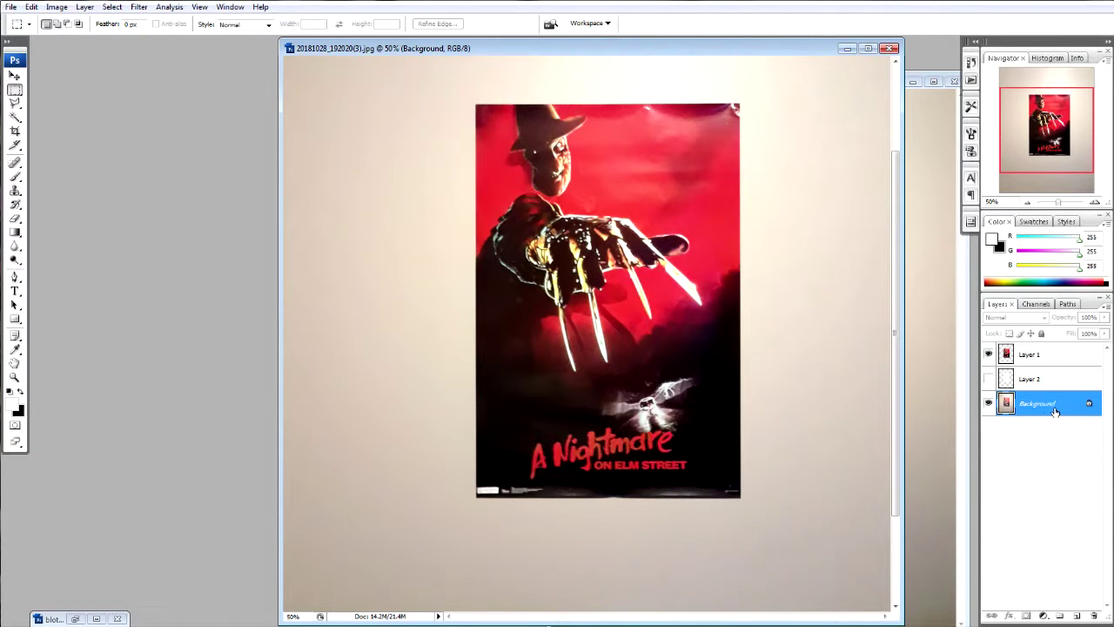
Darken the shadows of Layer 1 with Levels, setting the shadow input level to 8.
click(1024, 357)
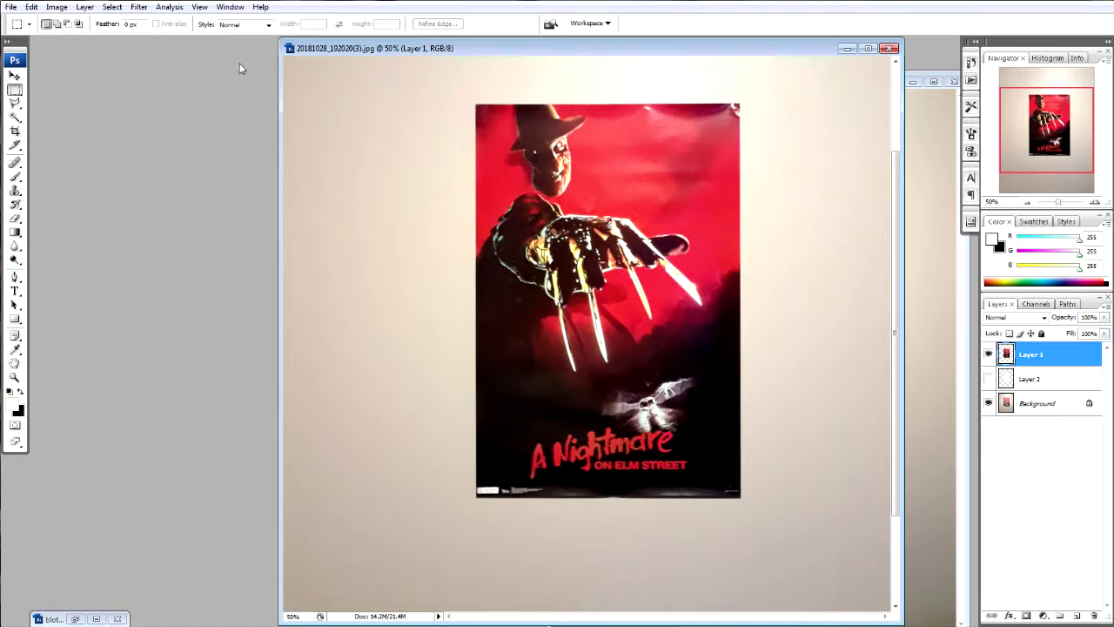
click(57, 6)
mouse_move(75, 40)
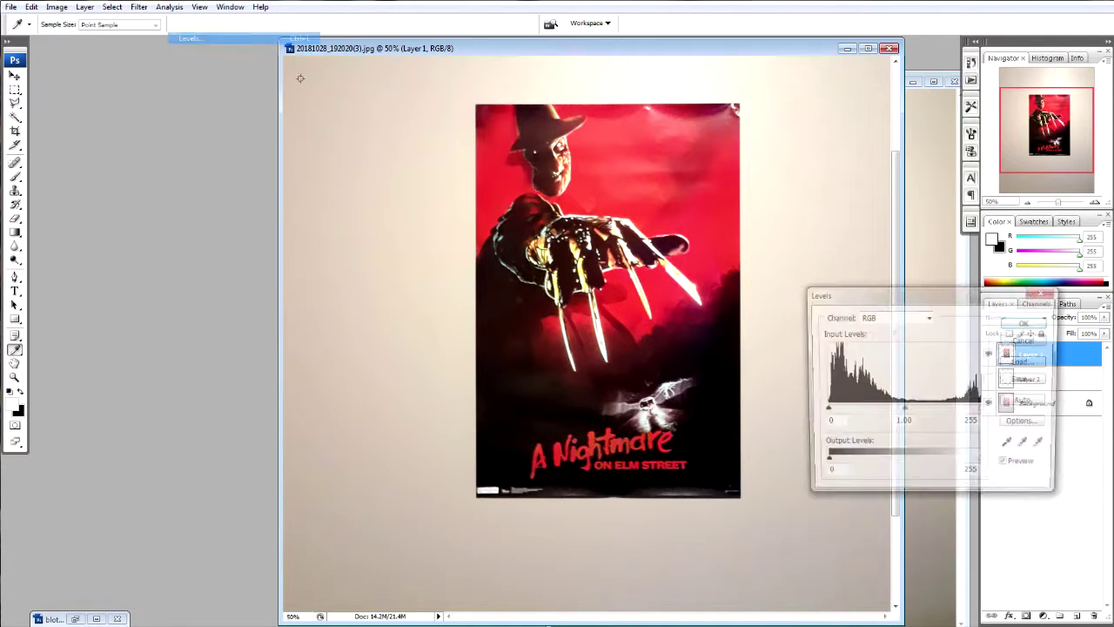
click(193, 39)
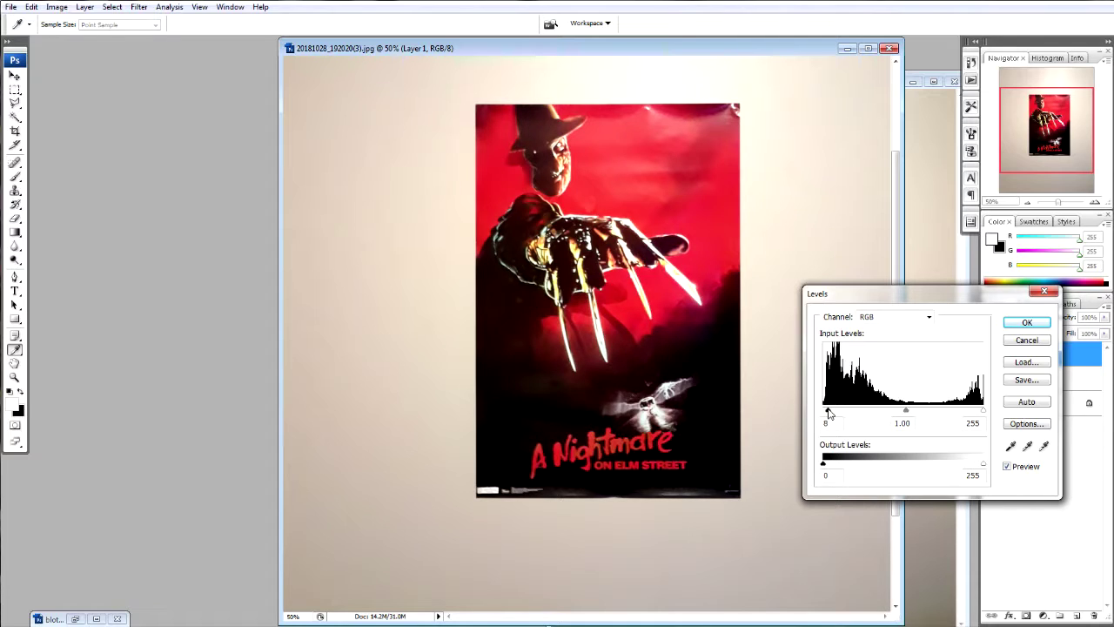
click(828, 412)
click(984, 411)
click(1027, 324)
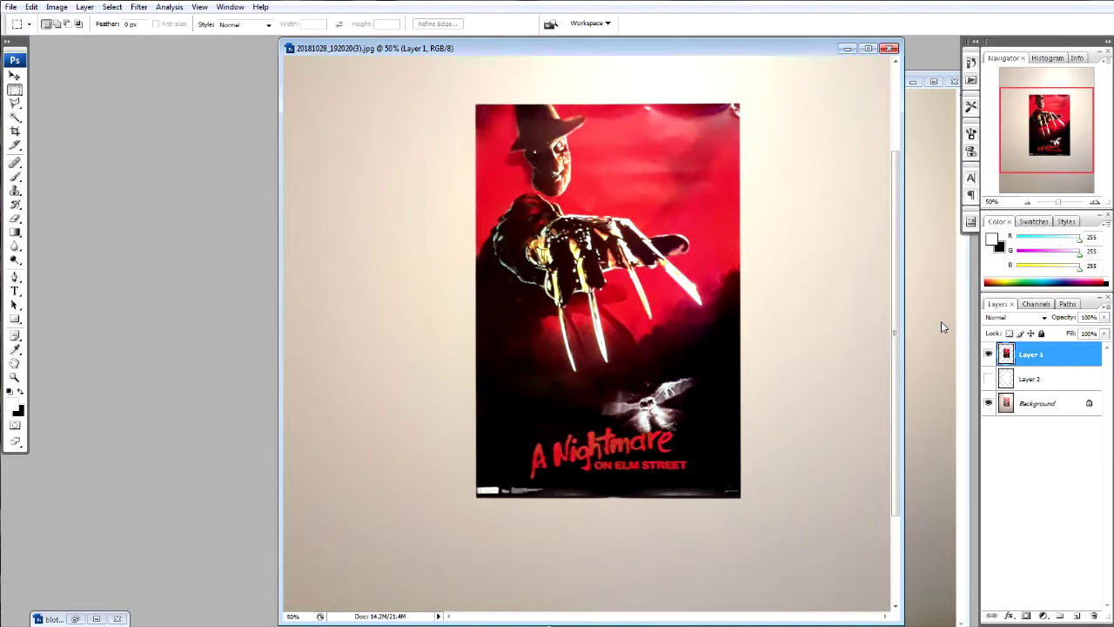
Crop the image to a square centered on the poster, leaving a narrow margin of wall above and below it.
click(14, 131)
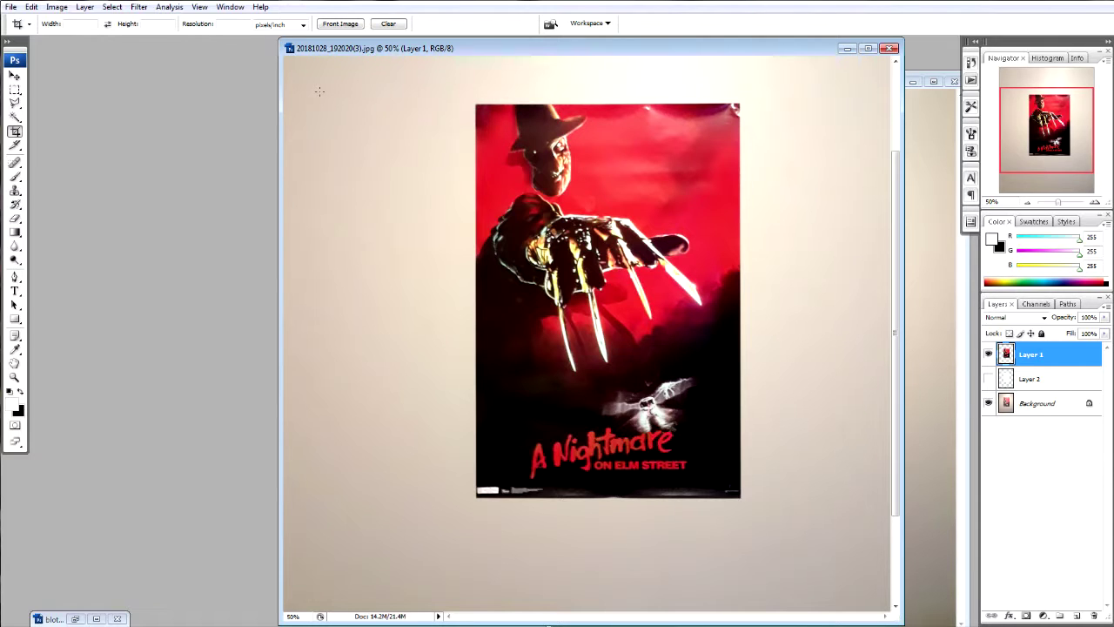
mouse_move(319, 92)
mouse_down()
mouse_move(739, 448)
mouse_move(757, 527)
mouse_up()
drag(320, 527, 340, 512)
drag(553, 348, 612, 346)
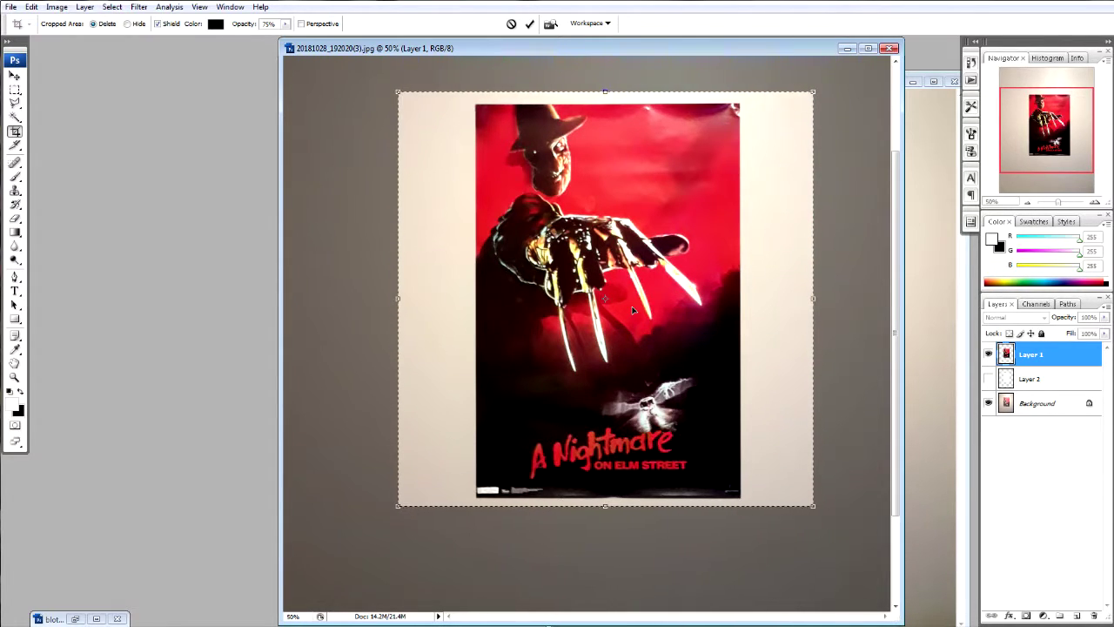
key(Return)
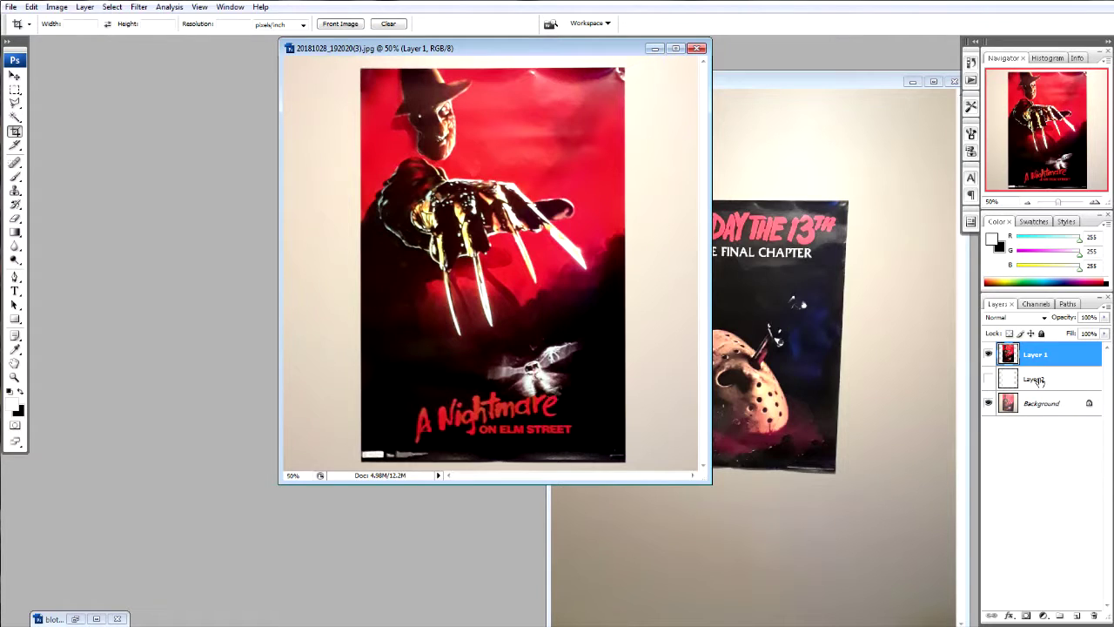
Mute the wall color on the Background layer with Hue/Saturation, setting the saturation to -51.
click(1036, 403)
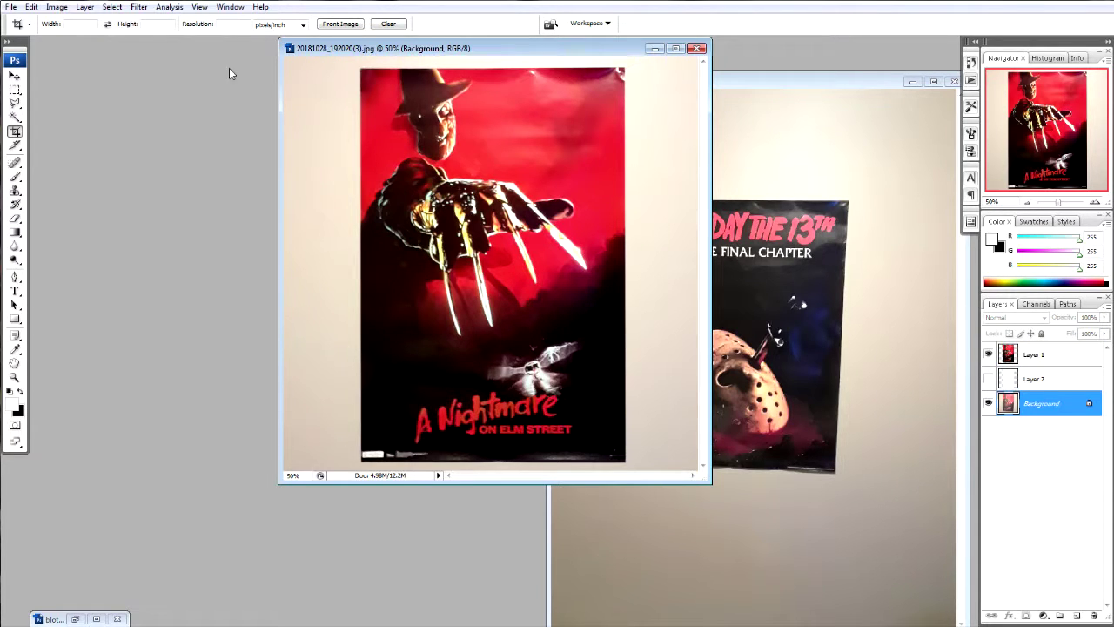
click(57, 7)
mouse_move(63, 40)
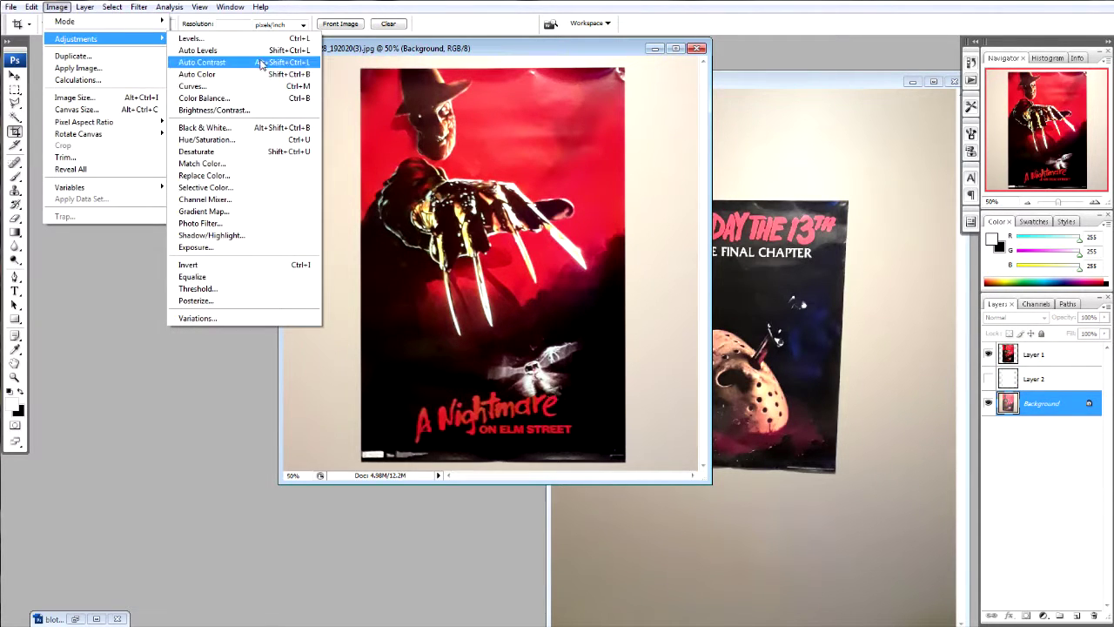
click(204, 140)
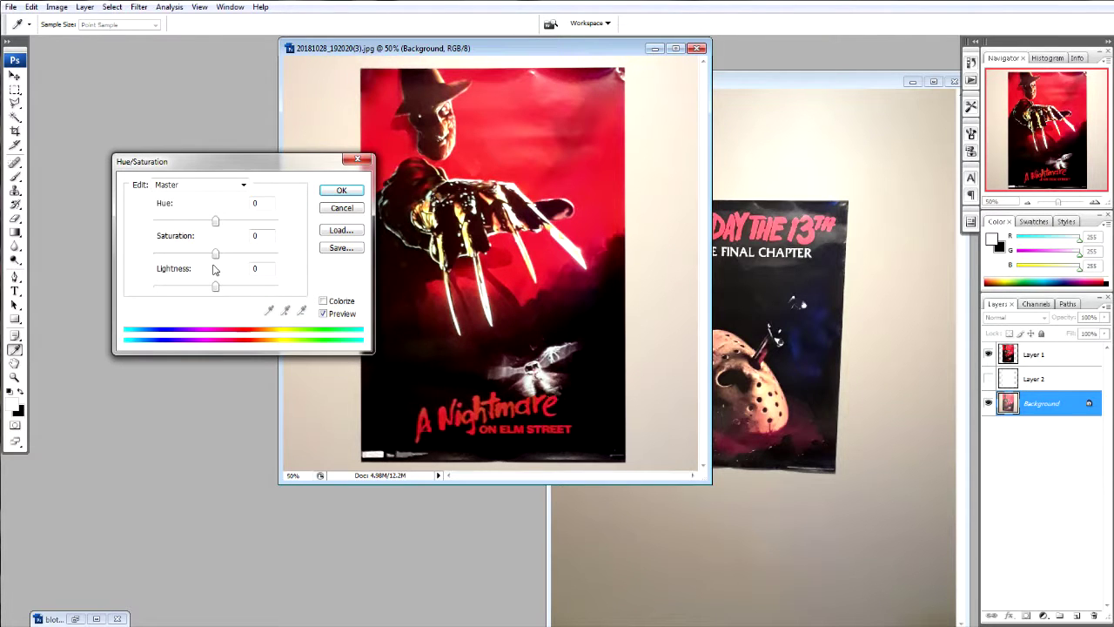
drag(216, 258, 184, 260)
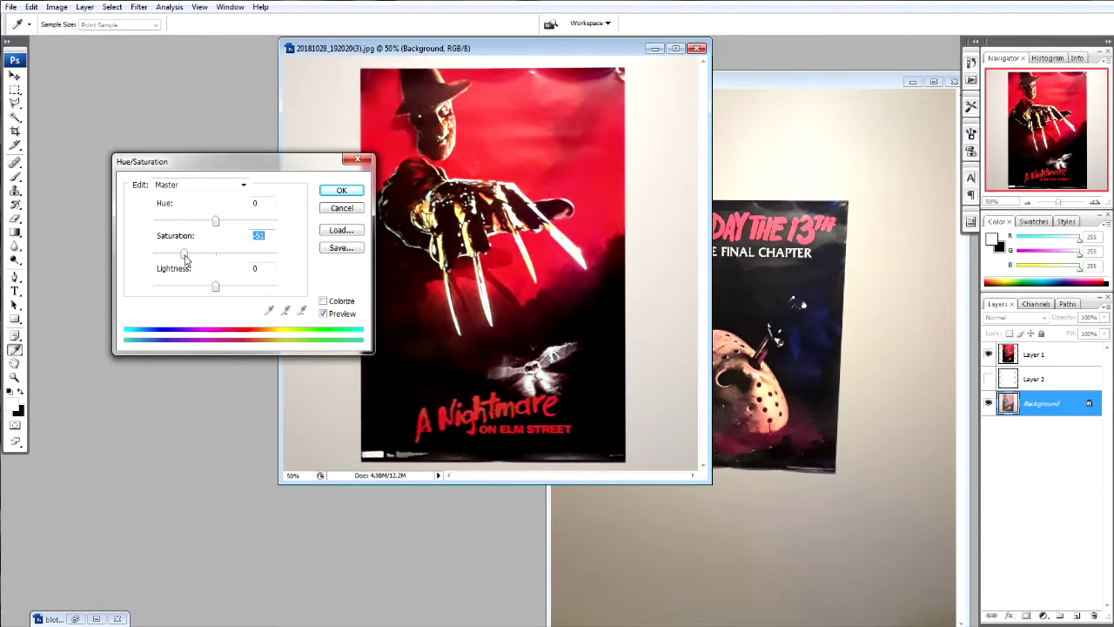
click(340, 190)
key(c)
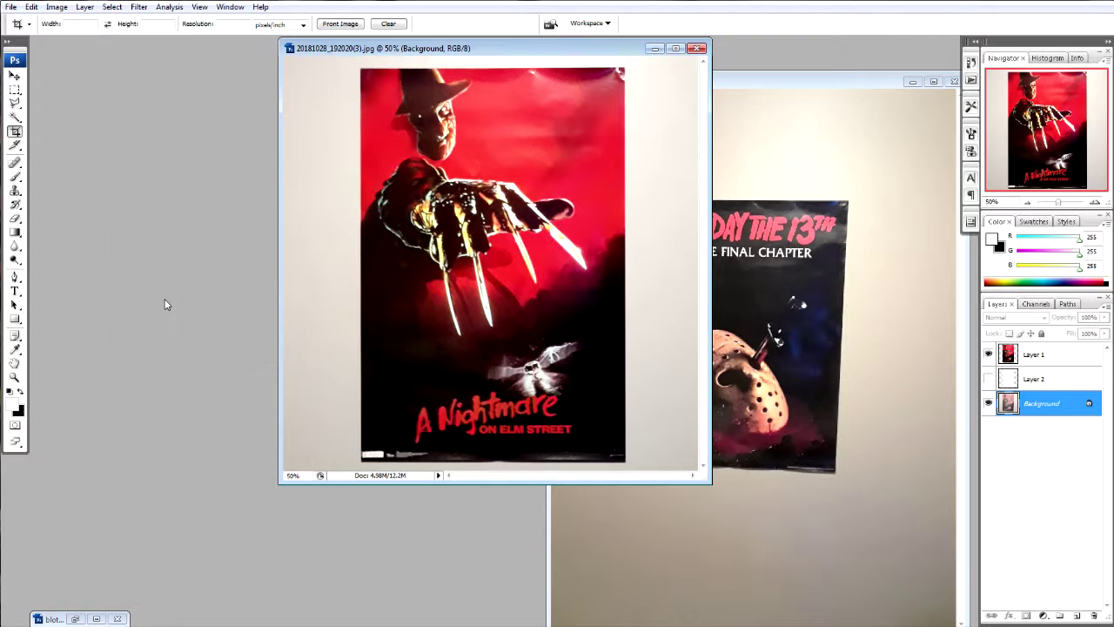
Resize the cropped poster image to 700 by 700 pixels with proportions constrained, and display it at 100%.
right_click(514, 46)
click(560, 73)
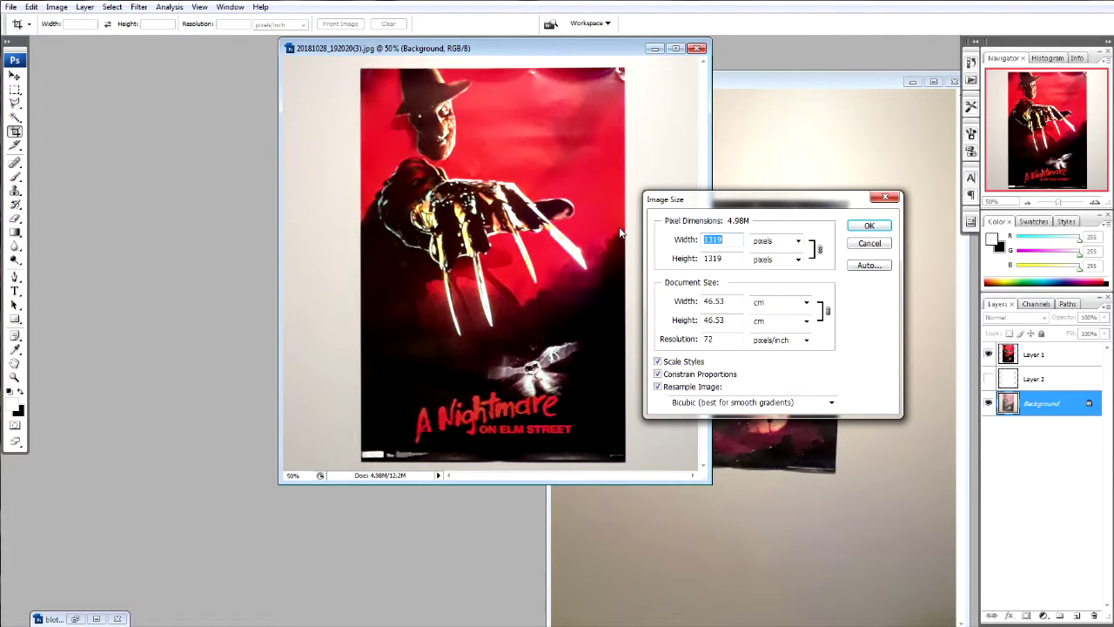
text(700)
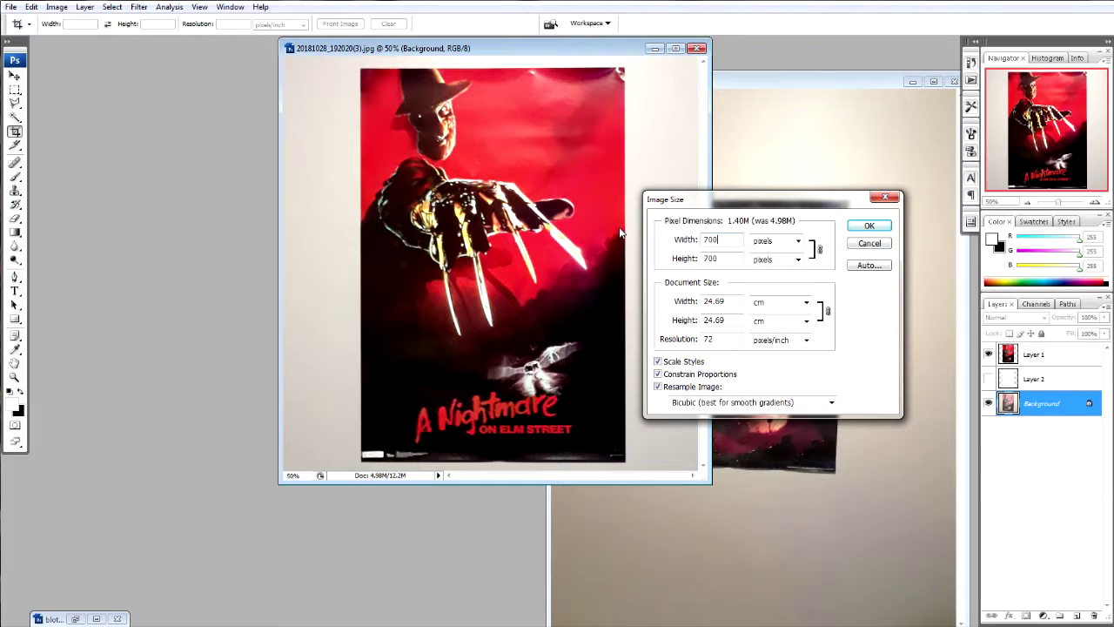
key(Return)
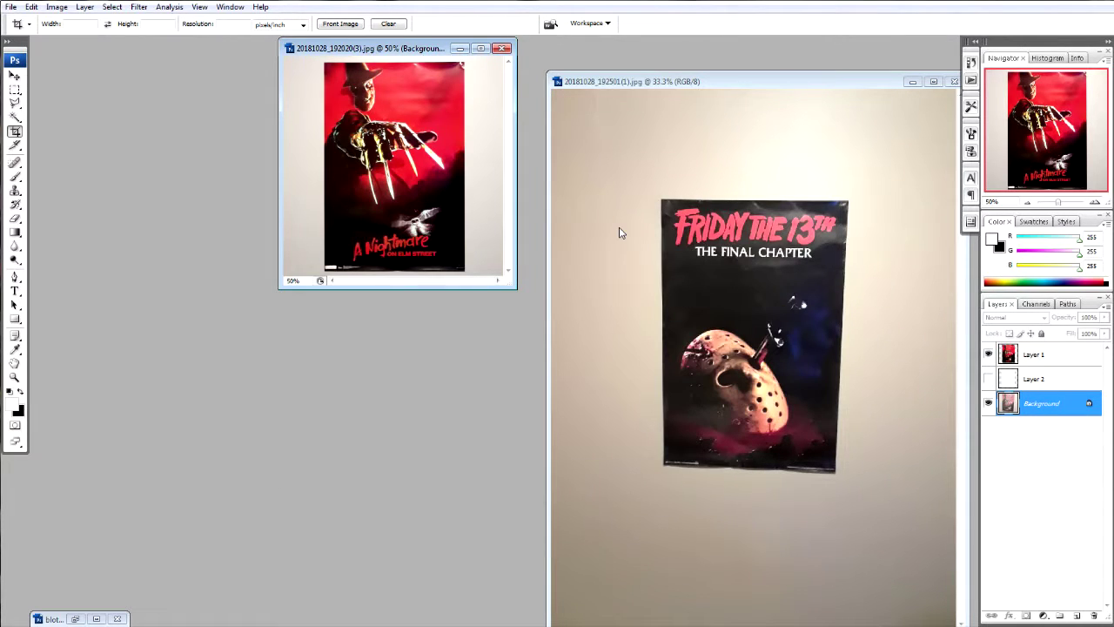
drag(387, 49, 200, 180)
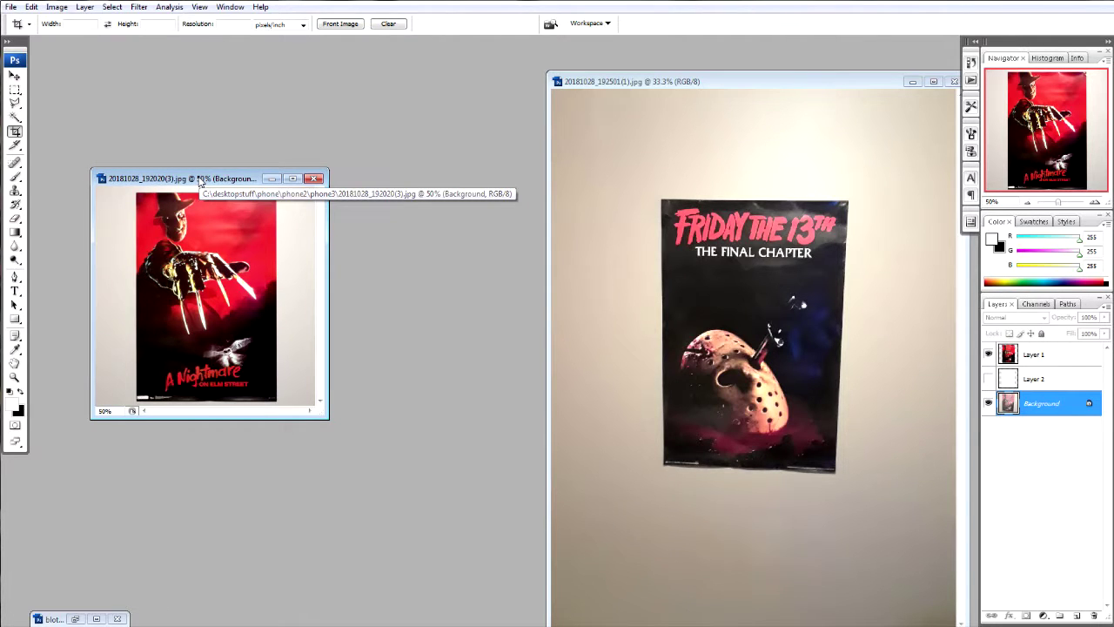
key(ctrl+alt+0)
drag(351, 154, 291, 115)
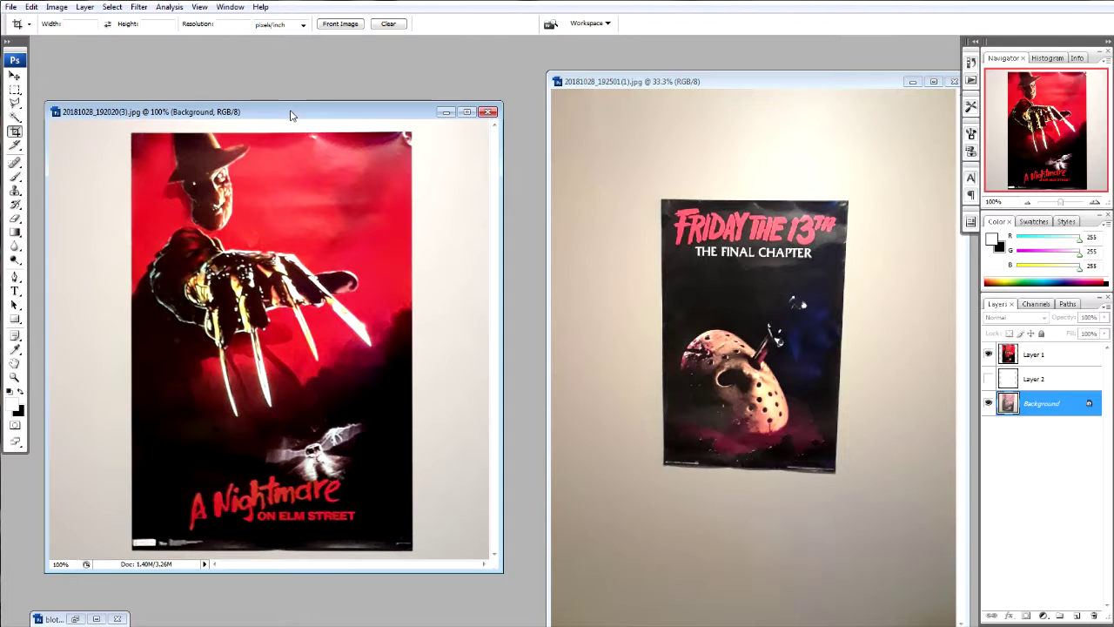
In 20181028_192501(1).jpg, outline the Friday the 13th poster with the Polygonal Lasso and copy it to a new layer.
key(l)
click(735, 83)
drag(736, 83, 531, 59)
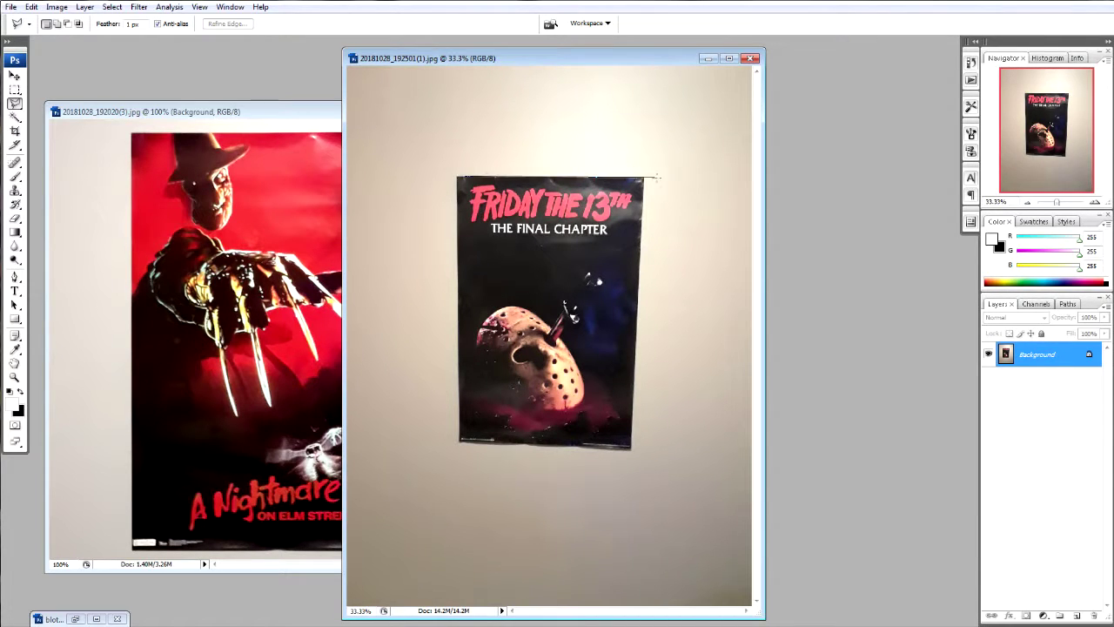
mouse_move(644, 177)
mouse_down()
mouse_move(583, 177)
mouse_move(643, 181)
mouse_move(632, 459)
mouse_up()
drag(633, 451, 455, 440)
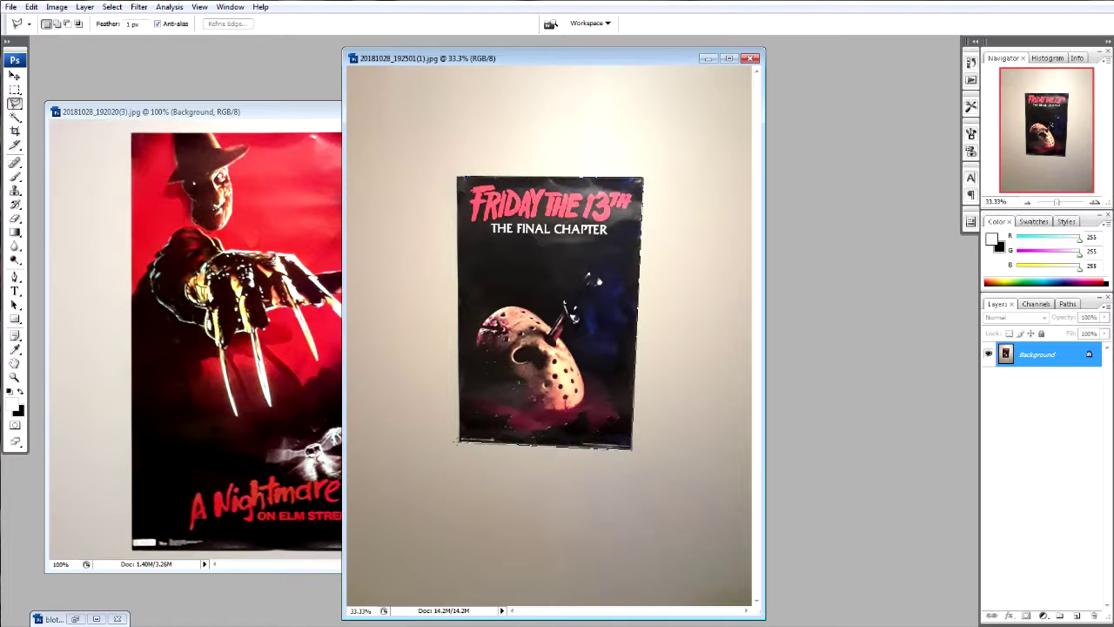
drag(462, 401, 458, 170)
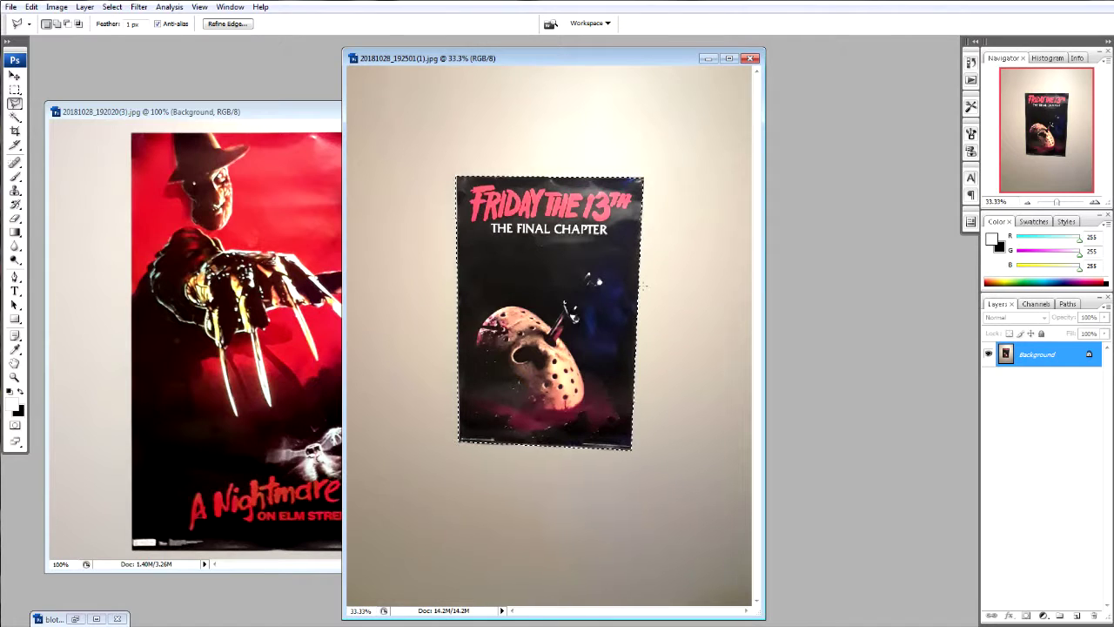
key(ctrl+j)
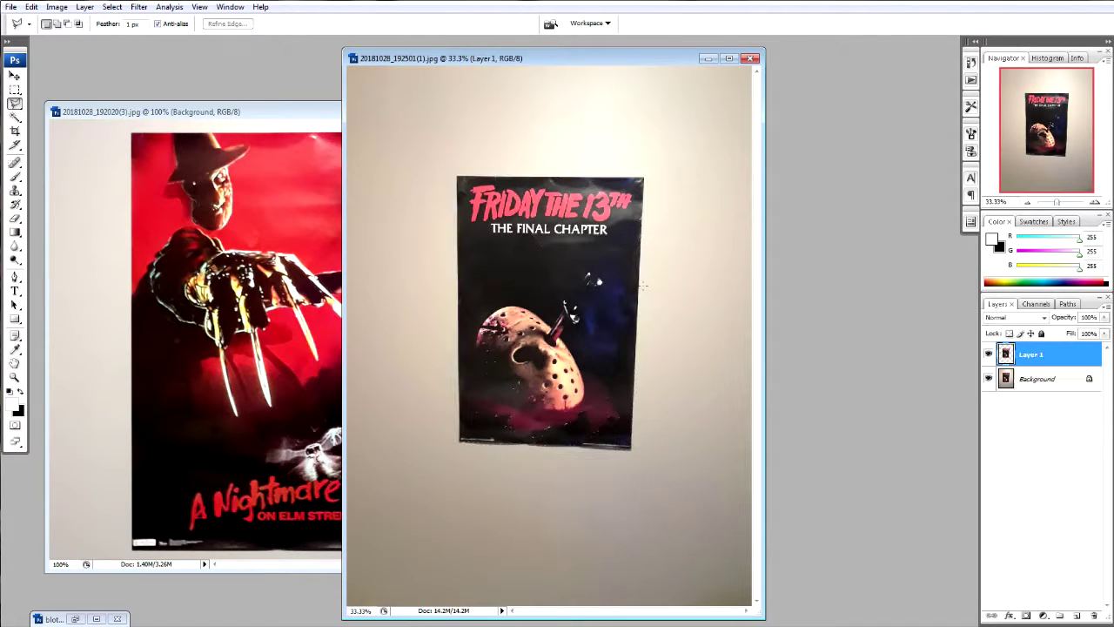
Add a new layer above the Background and fill a rectangular selection around the poster with white as a straightening guide.
click(1036, 381)
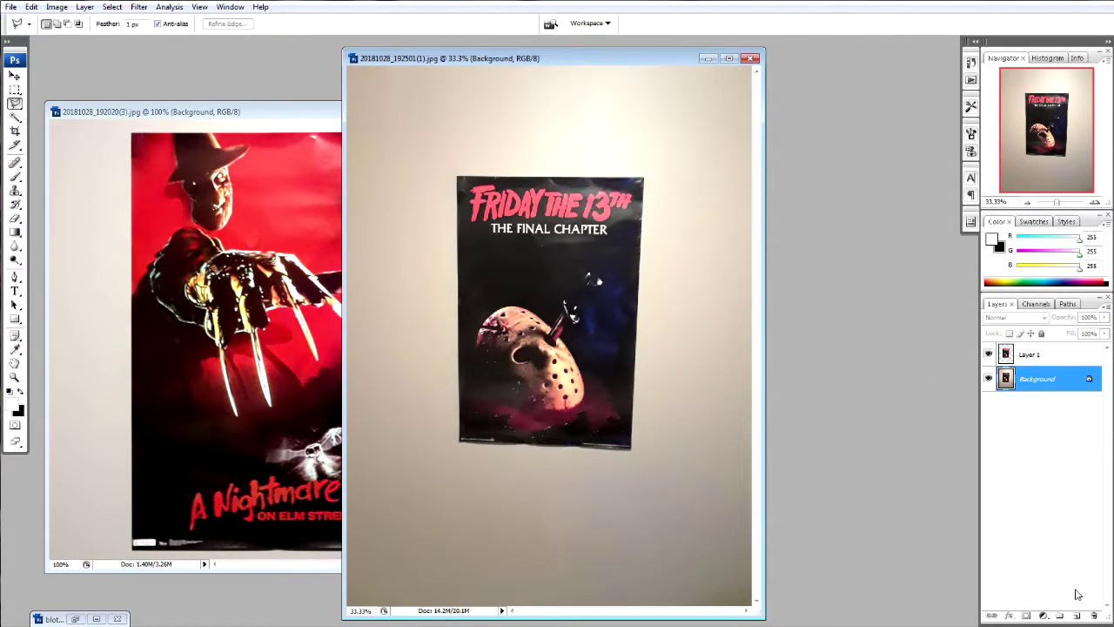
click(1076, 615)
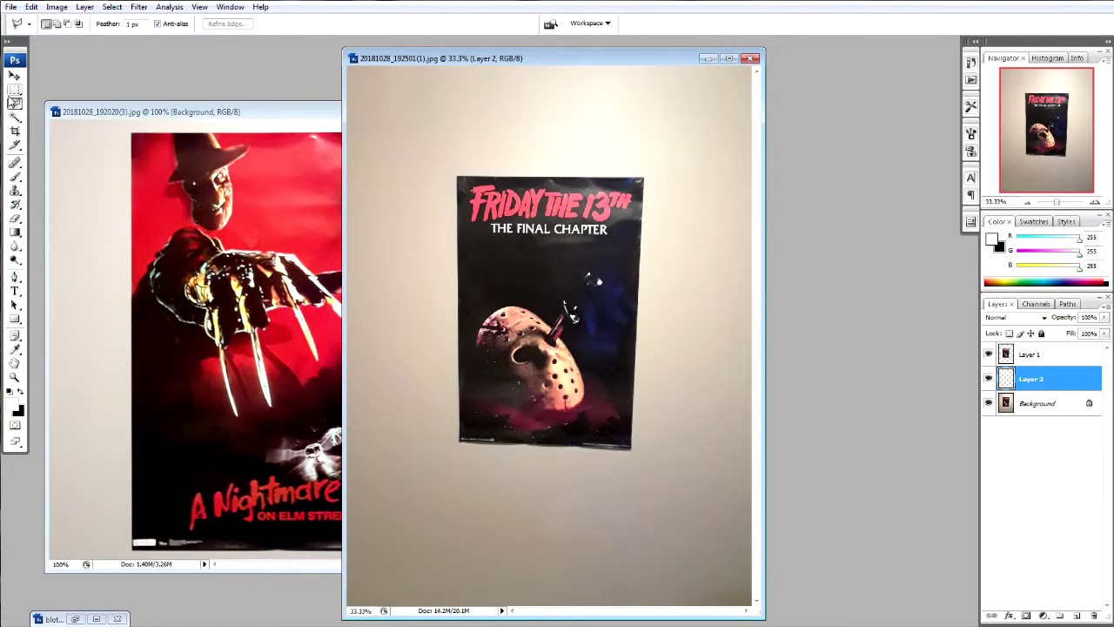
click(15, 89)
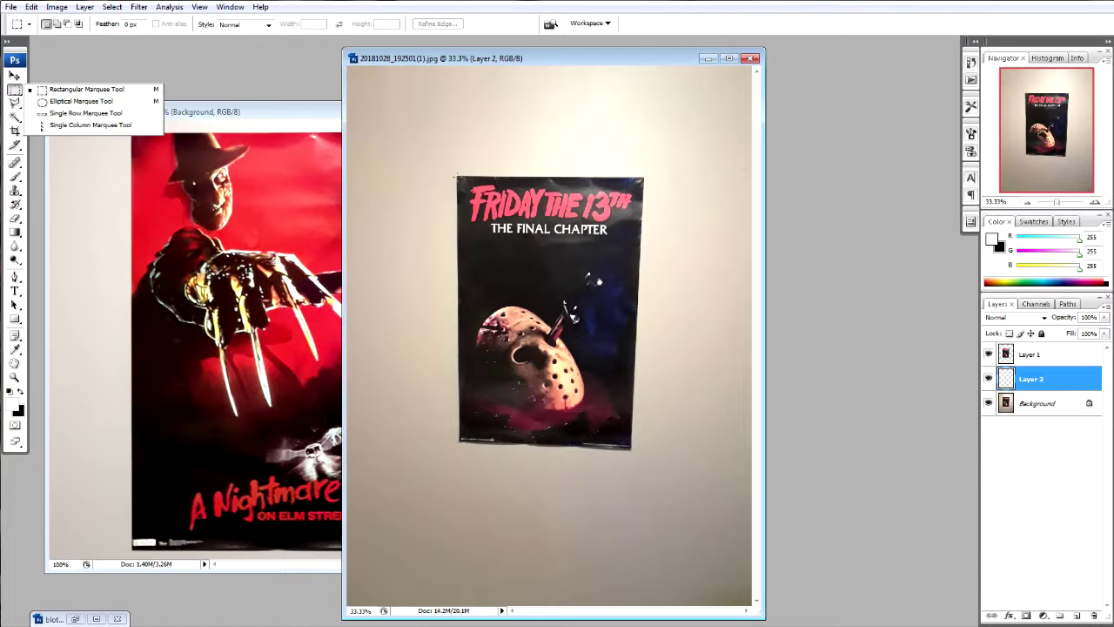
click(86, 89)
drag(511, 226, 645, 450)
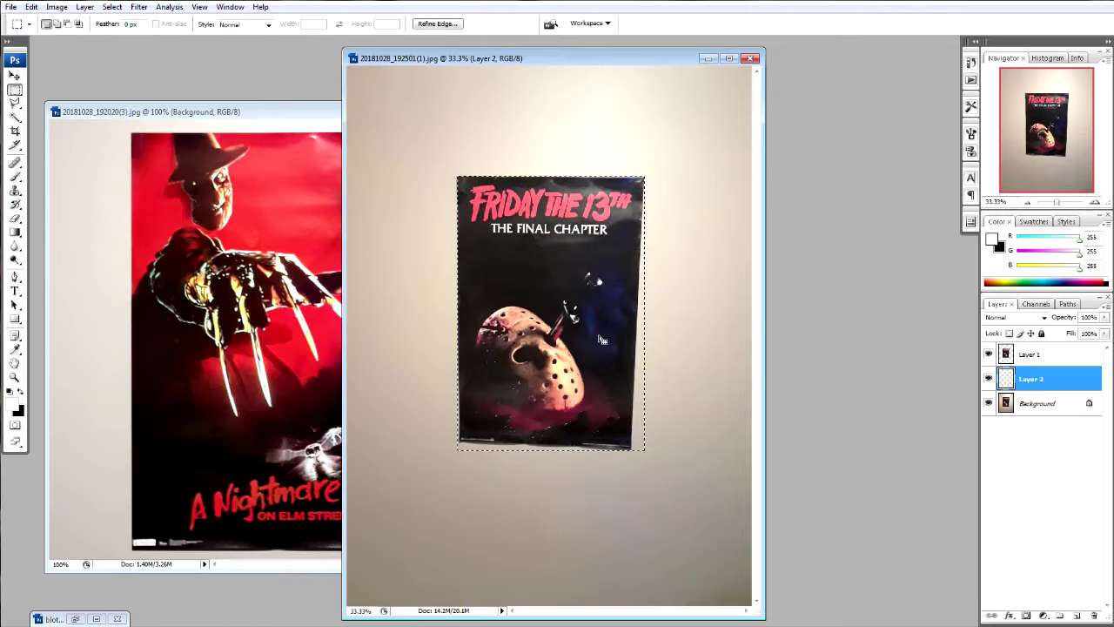
click(654, 346)
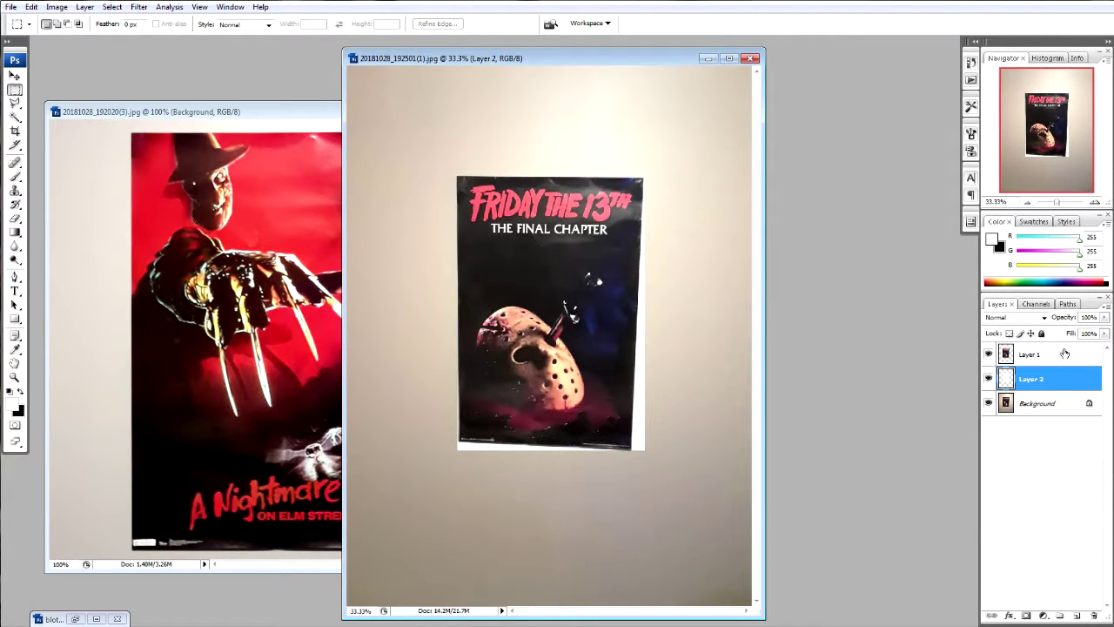
Distort Layer 1 by pulling its two lower corners outward to cover the white guide rectangle, and hide Layer 2.
click(1040, 354)
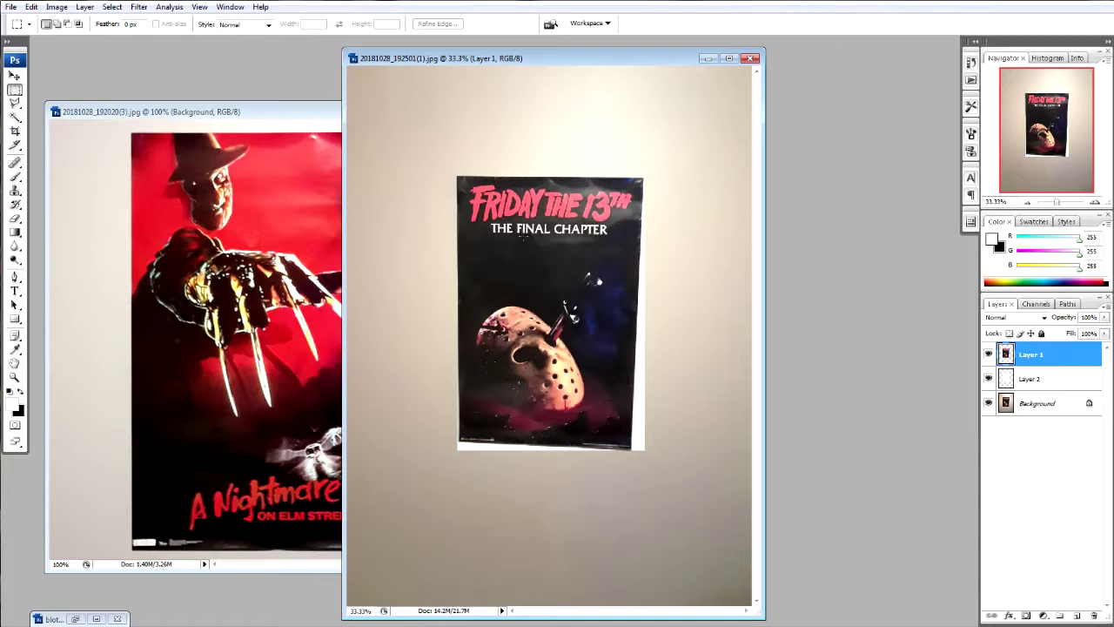
click(32, 7)
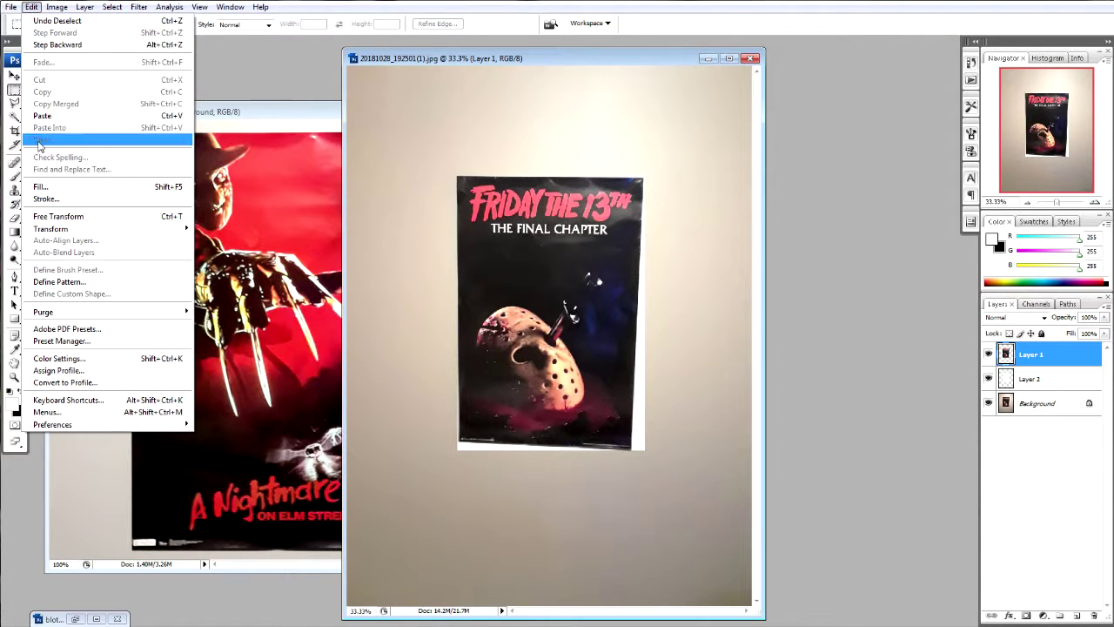
mouse_move(54, 230)
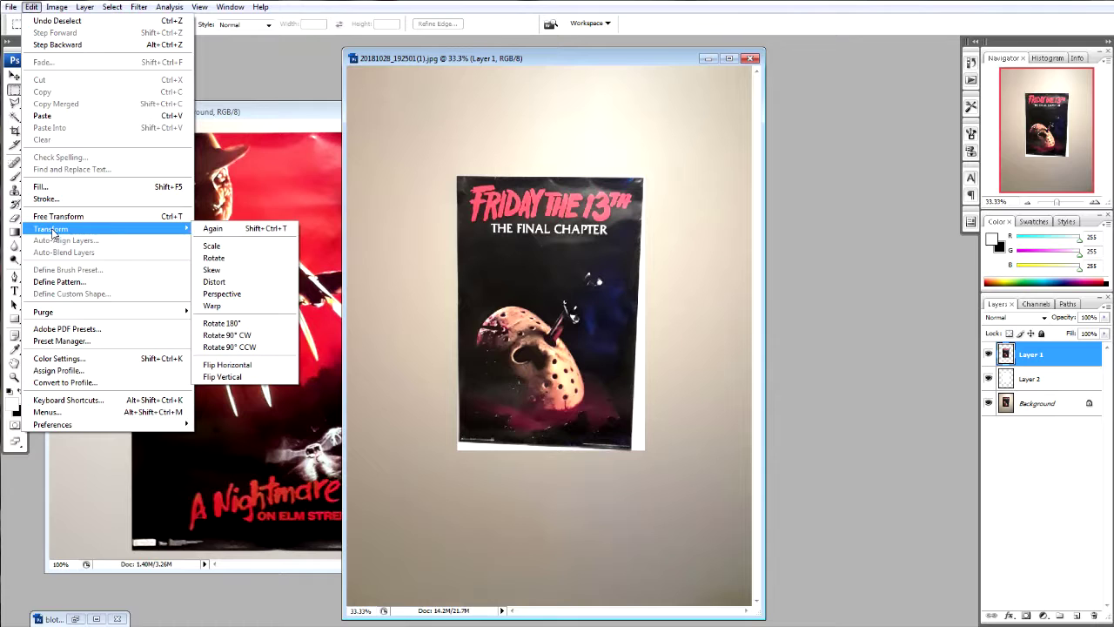
click(215, 282)
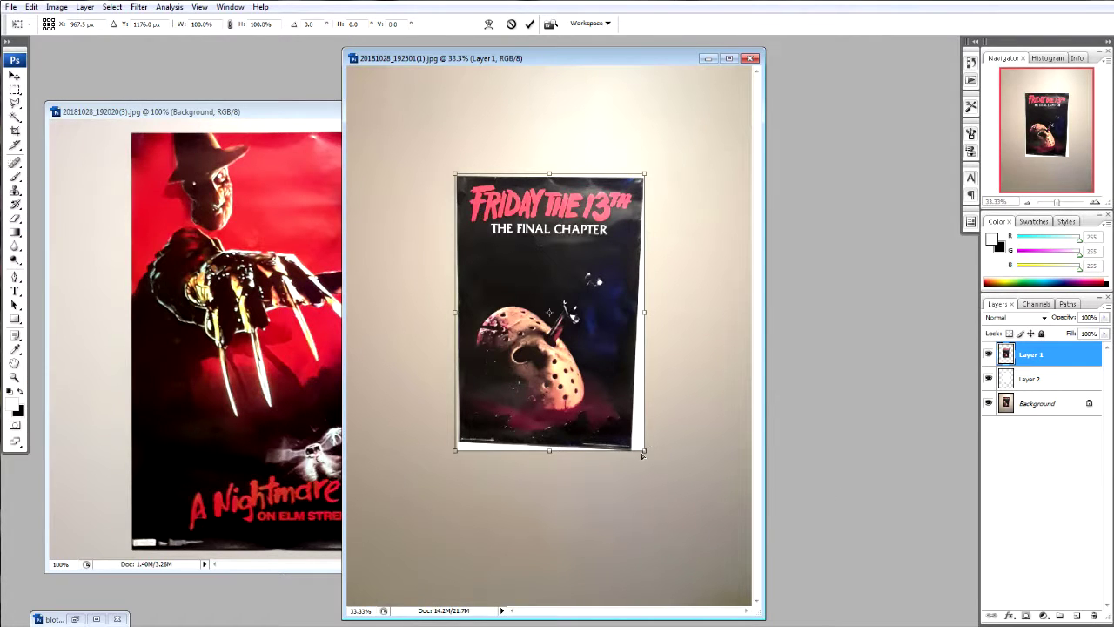
drag(645, 452, 658, 451)
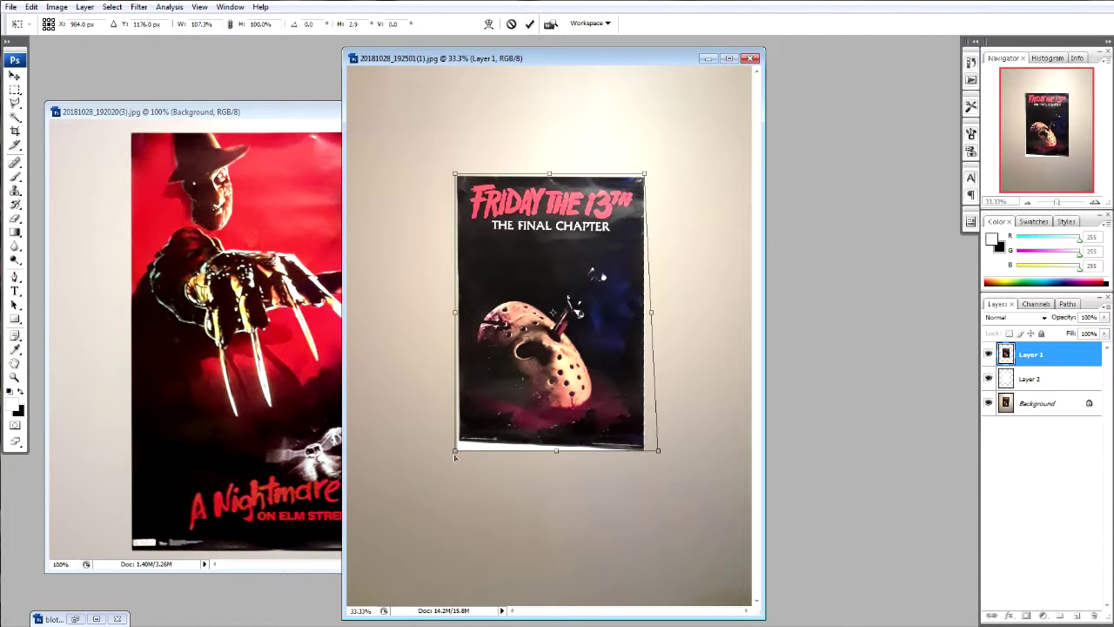
drag(454, 456, 455, 461)
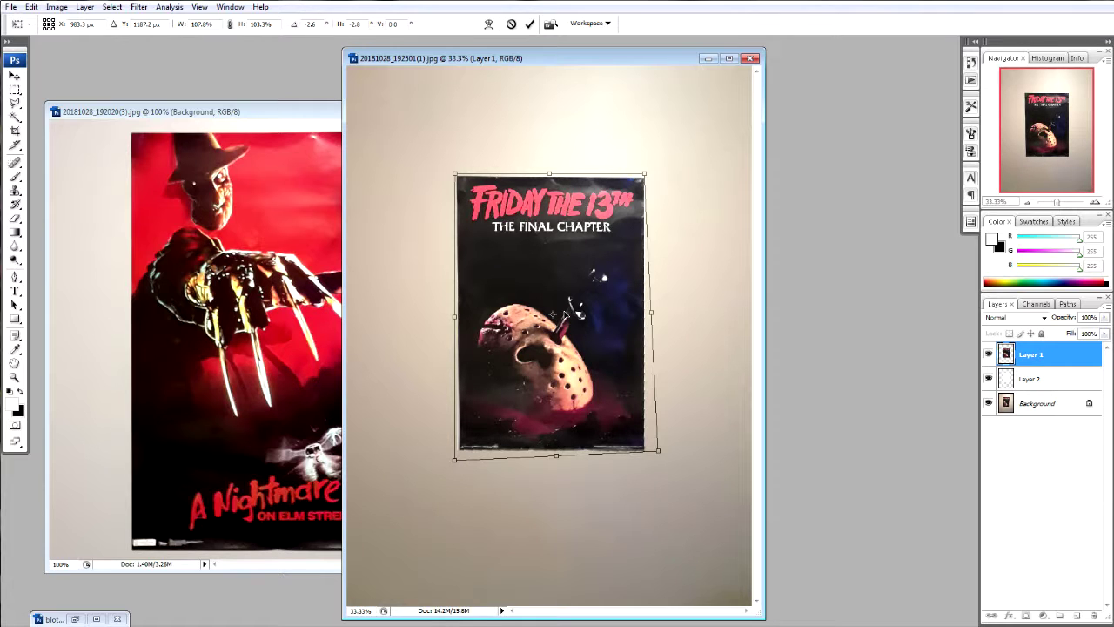
key(Return)
key(m)
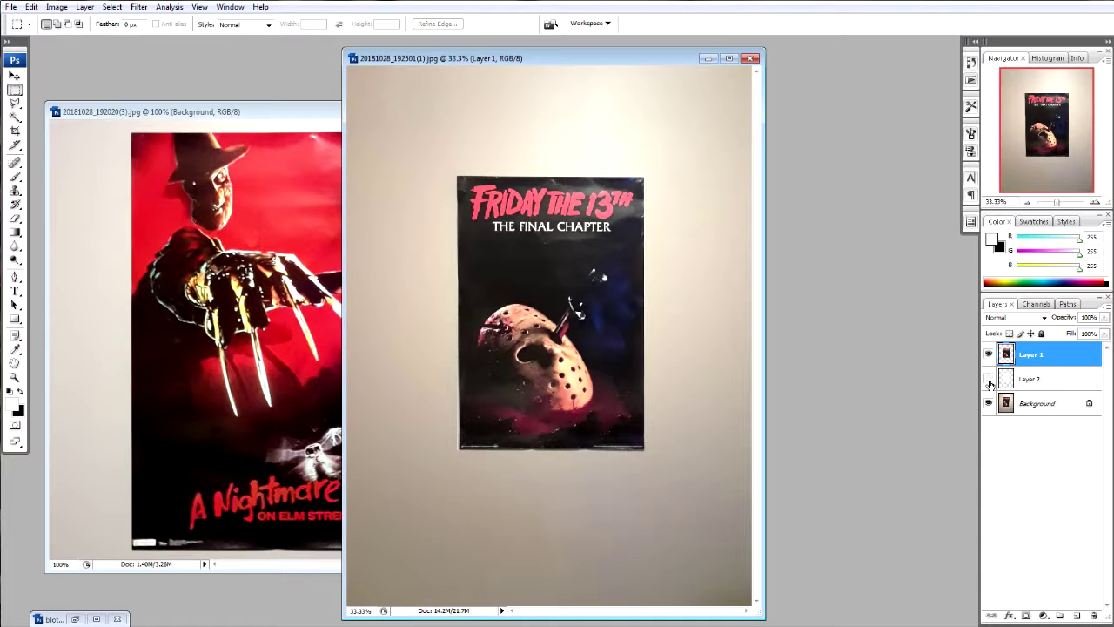
Brighten the wall on the Background layer with Levels, setting the highlight input level to 214.
click(1051, 408)
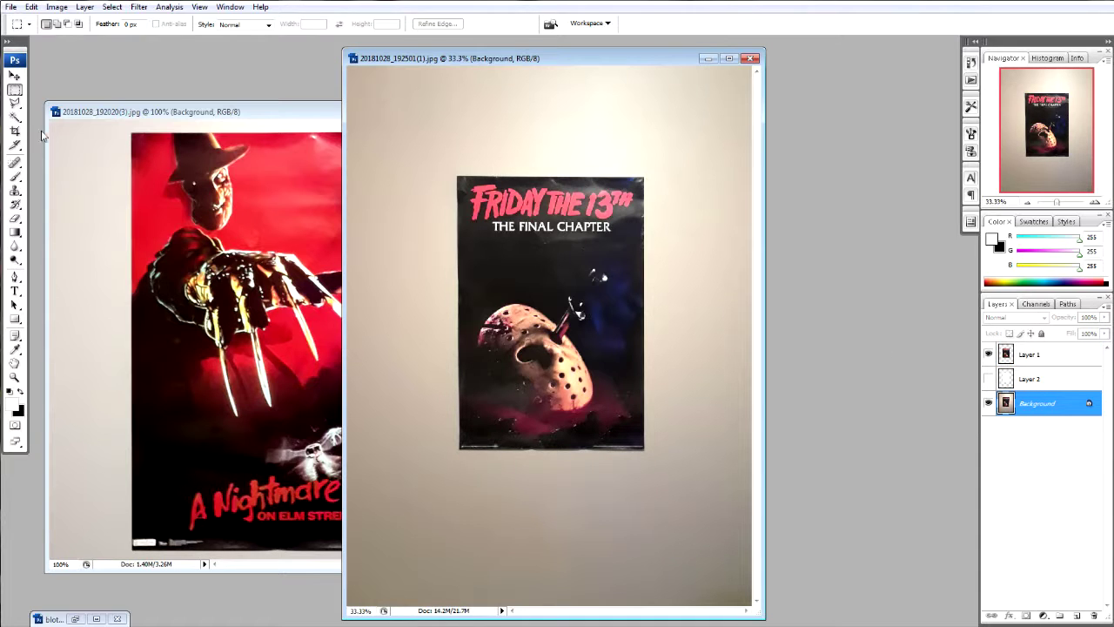
click(57, 7)
mouse_move(78, 38)
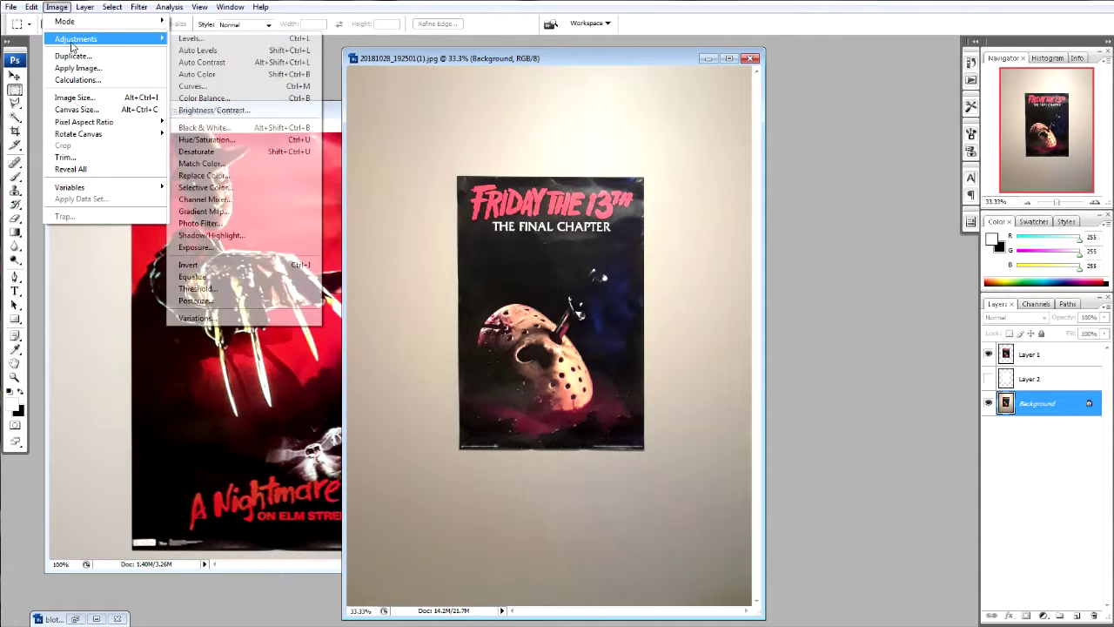
click(224, 40)
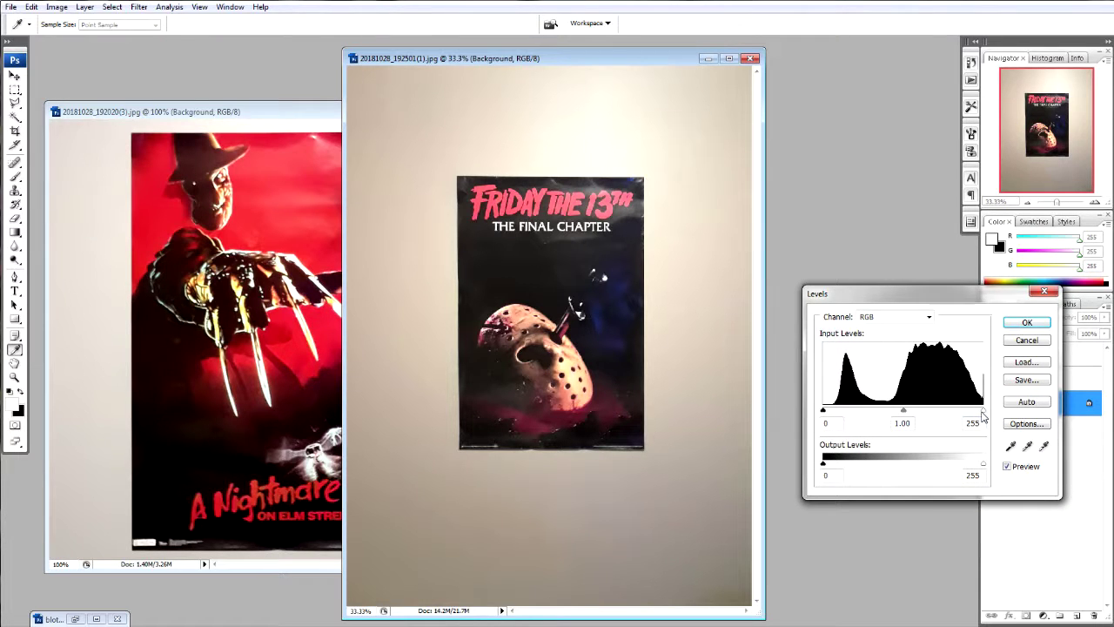
drag(983, 416, 959, 418)
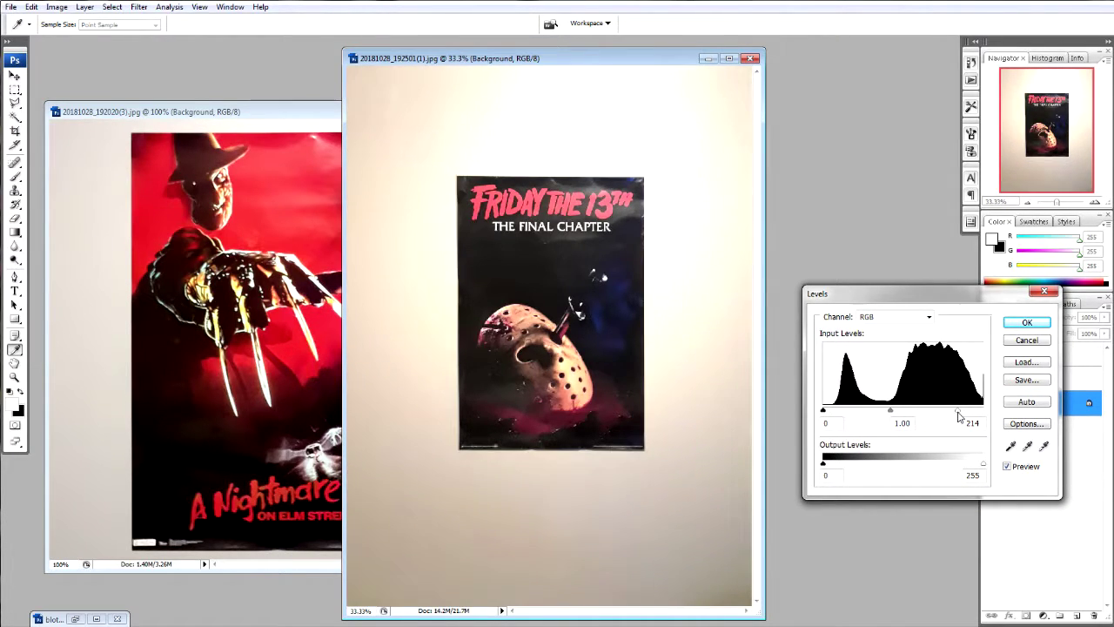
click(1027, 322)
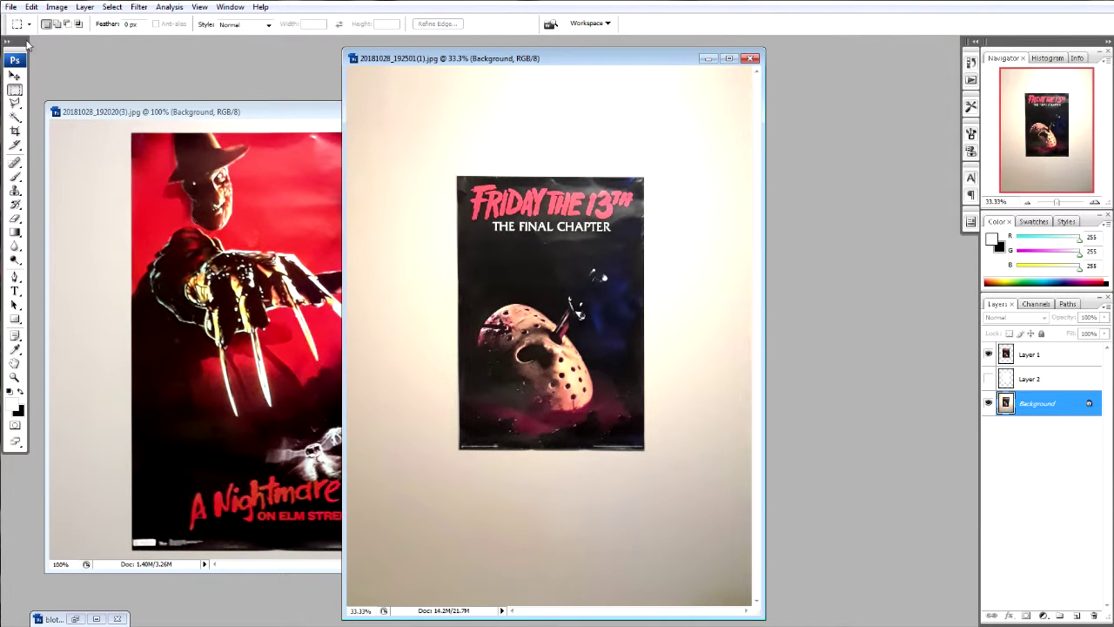
Reduce the Background layer's saturation to -70 with Hue/Saturation.
click(57, 7)
mouse_move(87, 38)
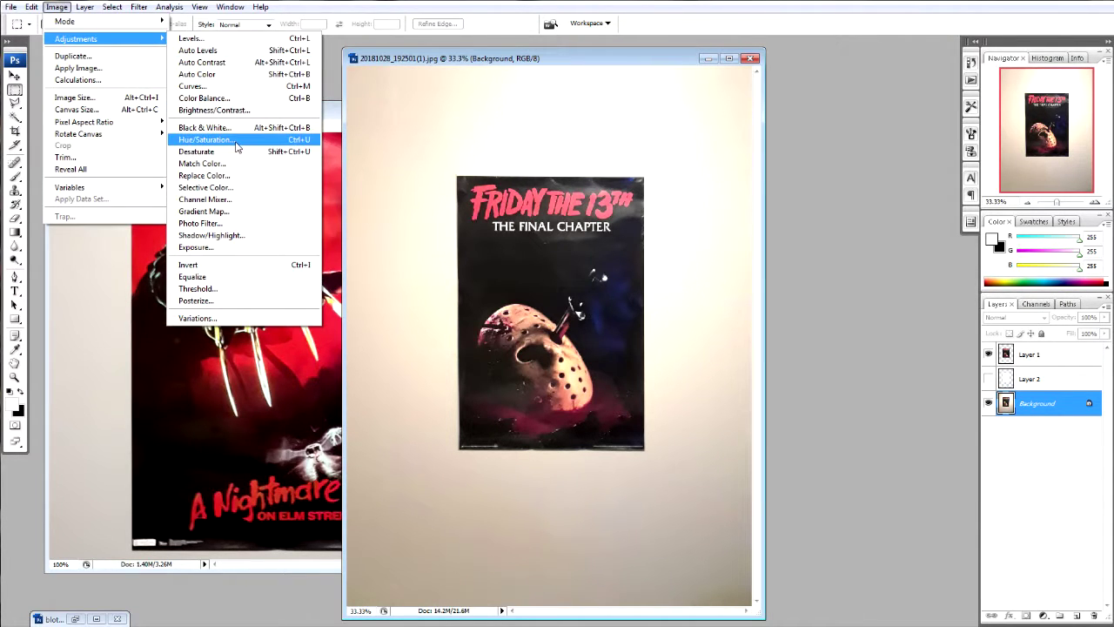
click(248, 138)
drag(215, 253, 174, 258)
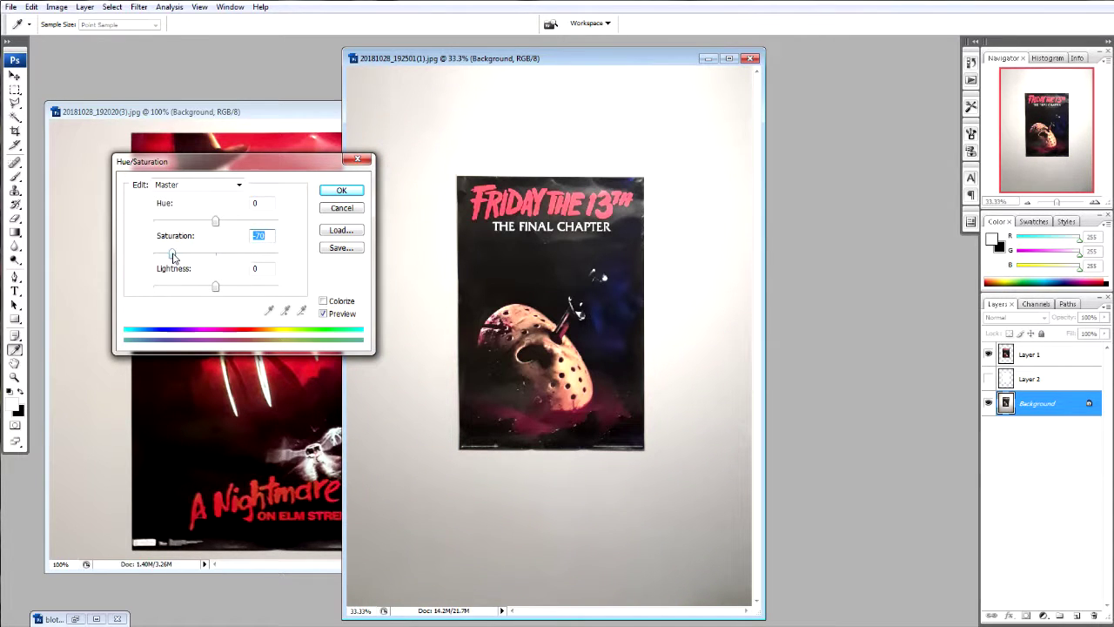
click(342, 190)
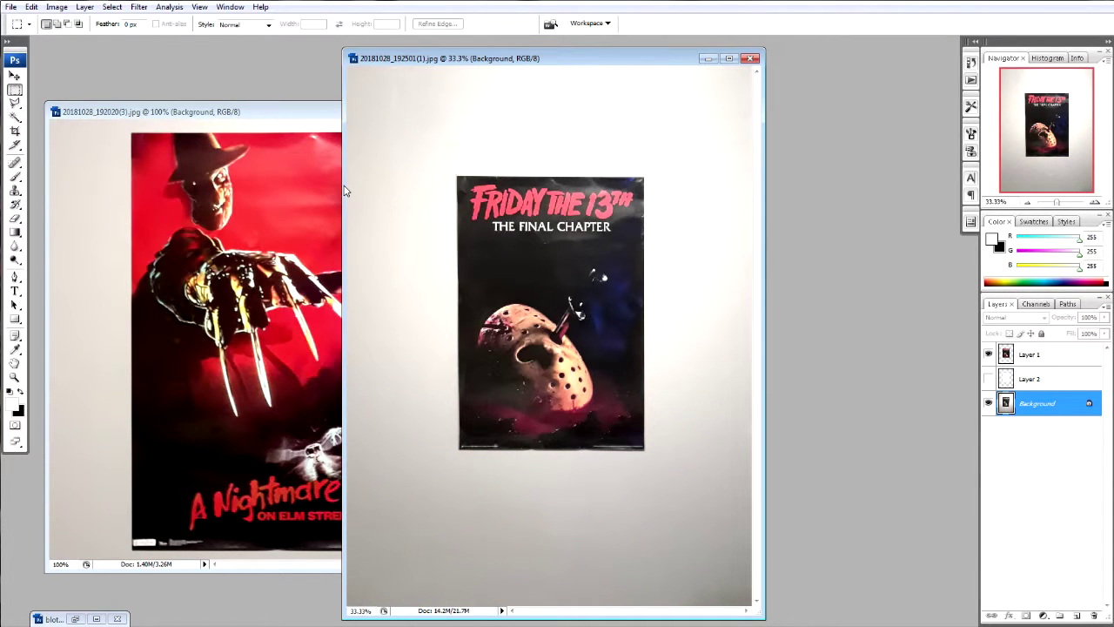
Adjust Layer 1 with Brightness/Contrast, setting brightness to -18 and contrast to +25.
click(1055, 357)
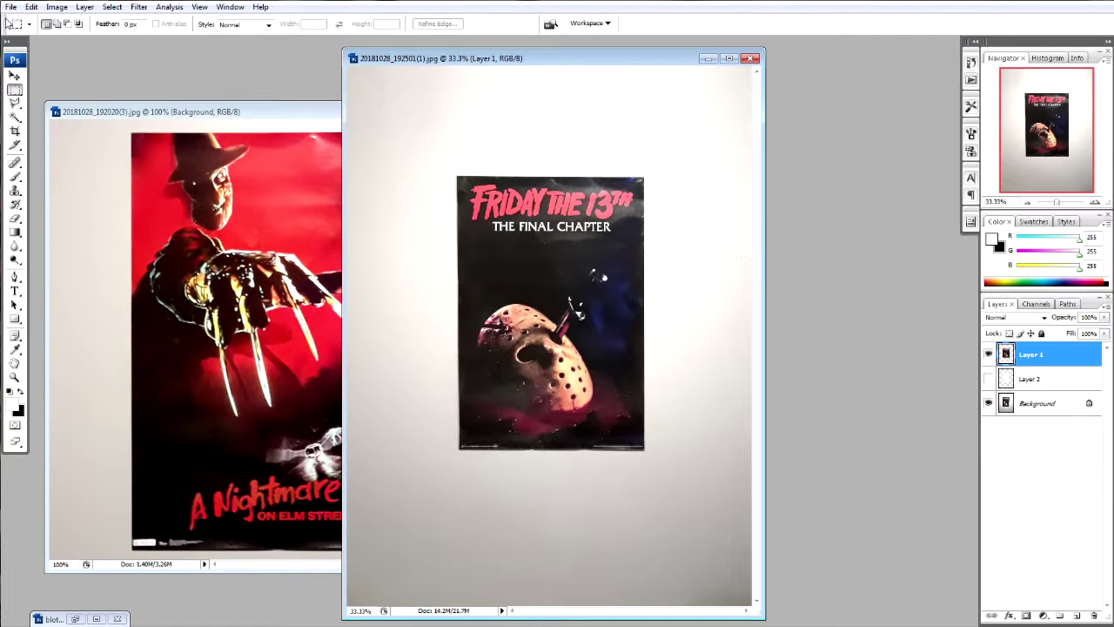
click(56, 7)
mouse_move(66, 38)
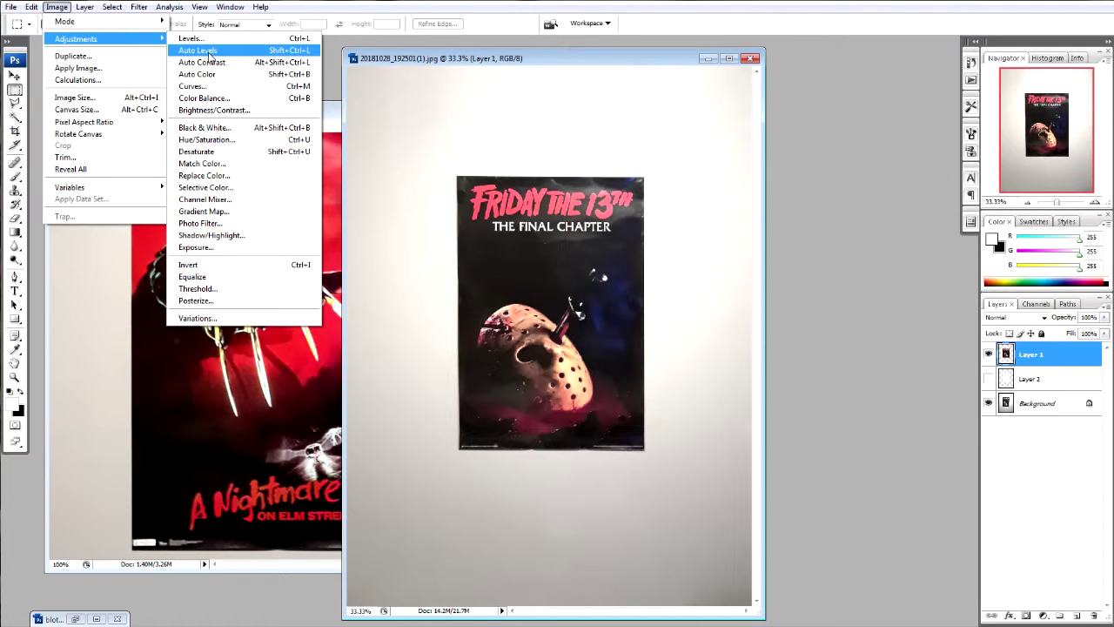
click(213, 111)
drag(777, 608, 798, 607)
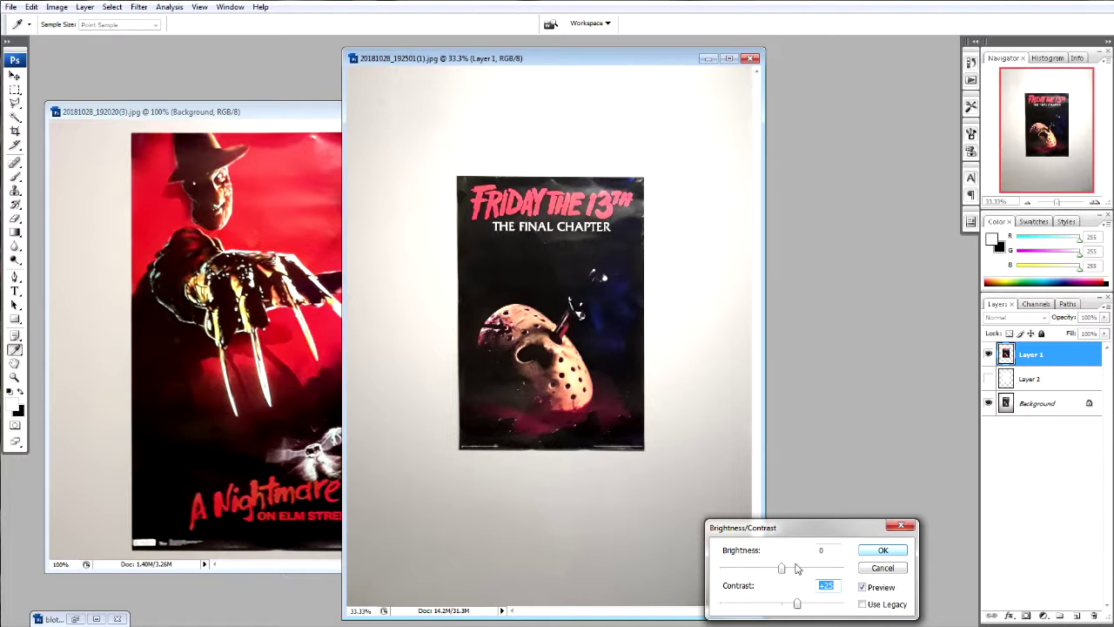
drag(781, 569, 776, 570)
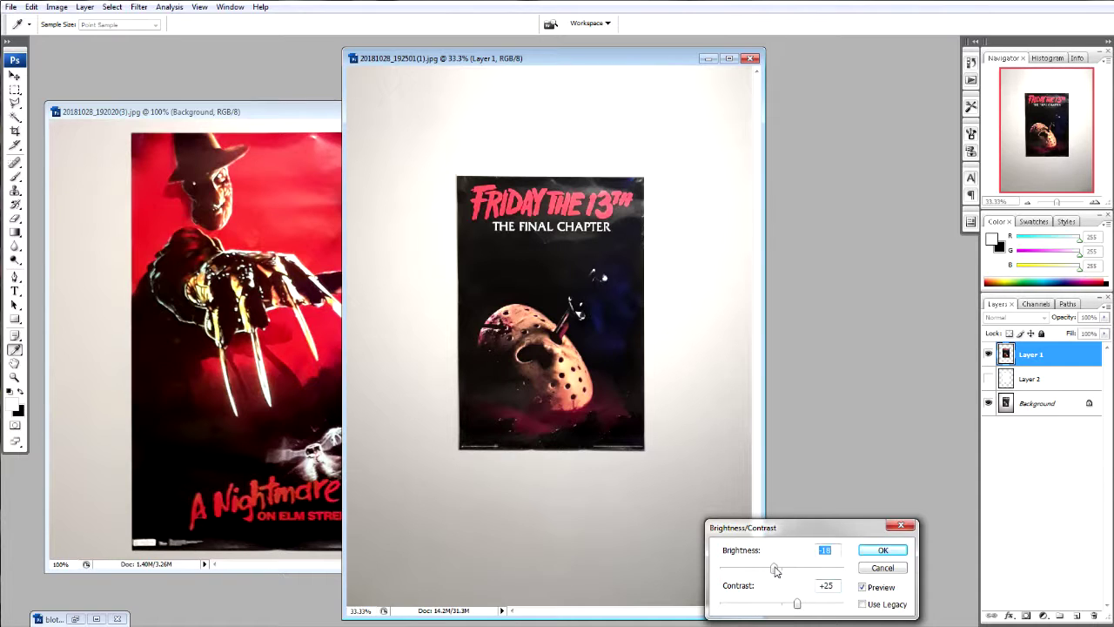
click(883, 550)
key(m)
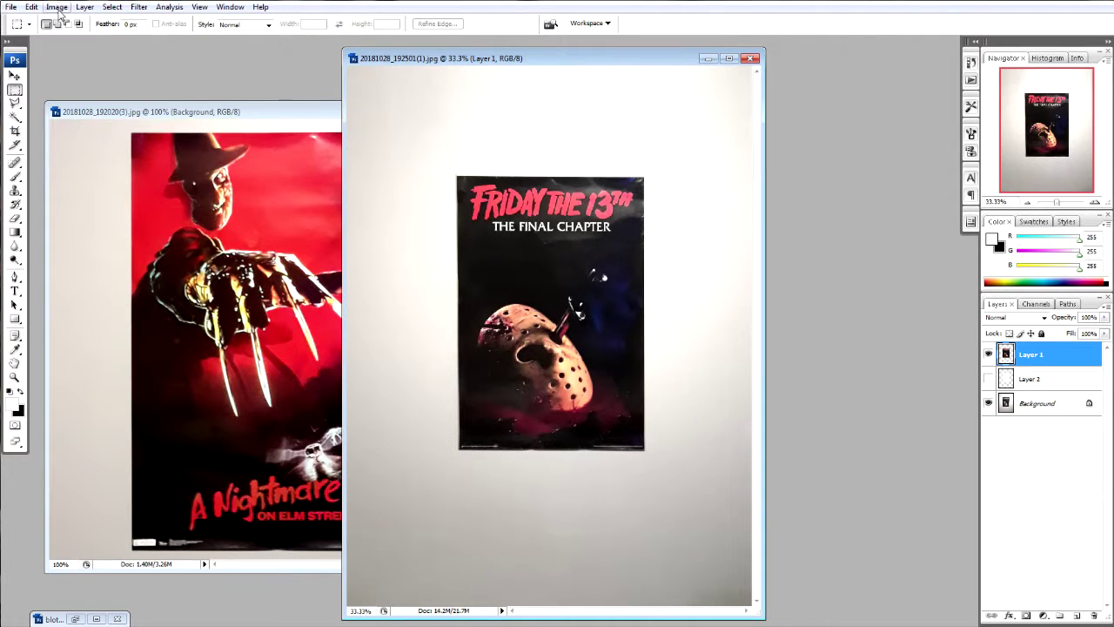
Deepen the poster's tones on Layer 1 with Levels, setting the shadow input level to 12 and the highlight input level to 224.
click(57, 7)
click(196, 40)
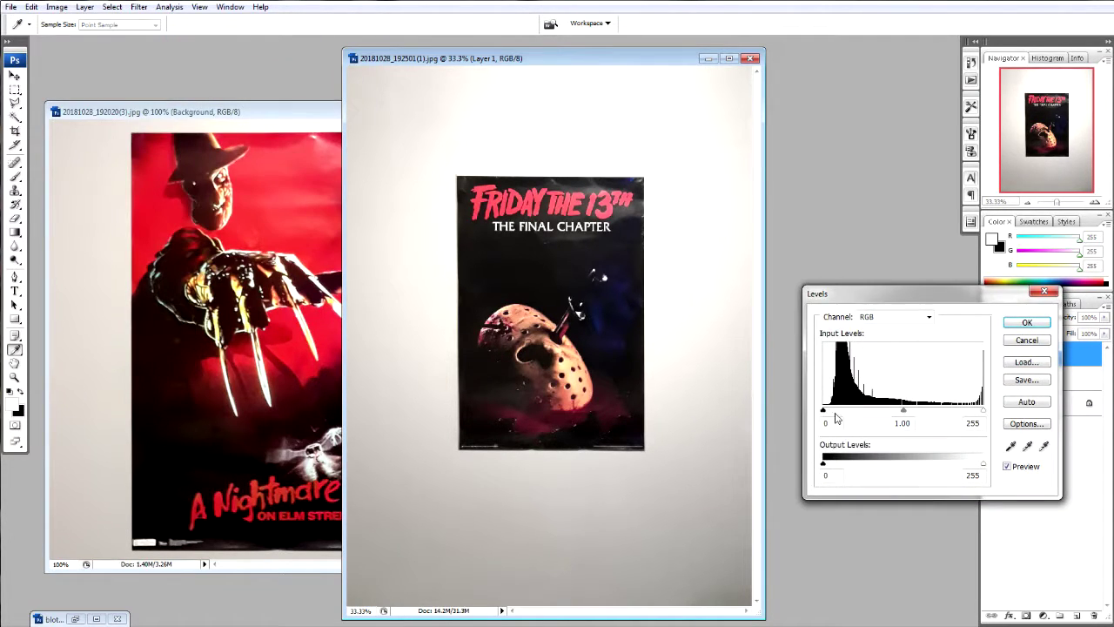
drag(824, 413, 831, 413)
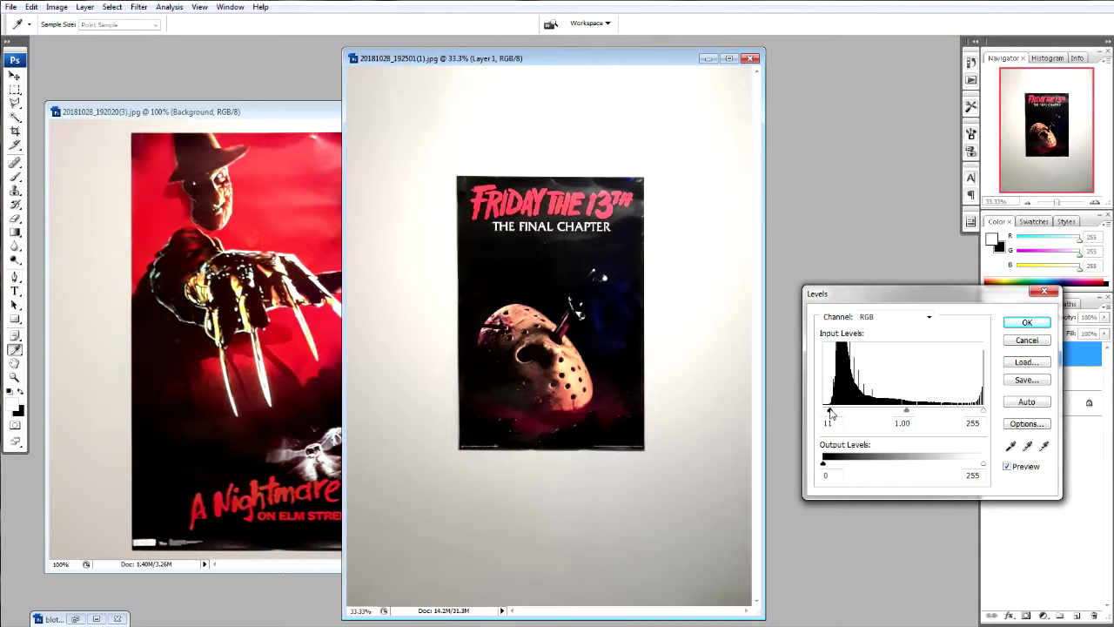
drag(983, 411, 964, 411)
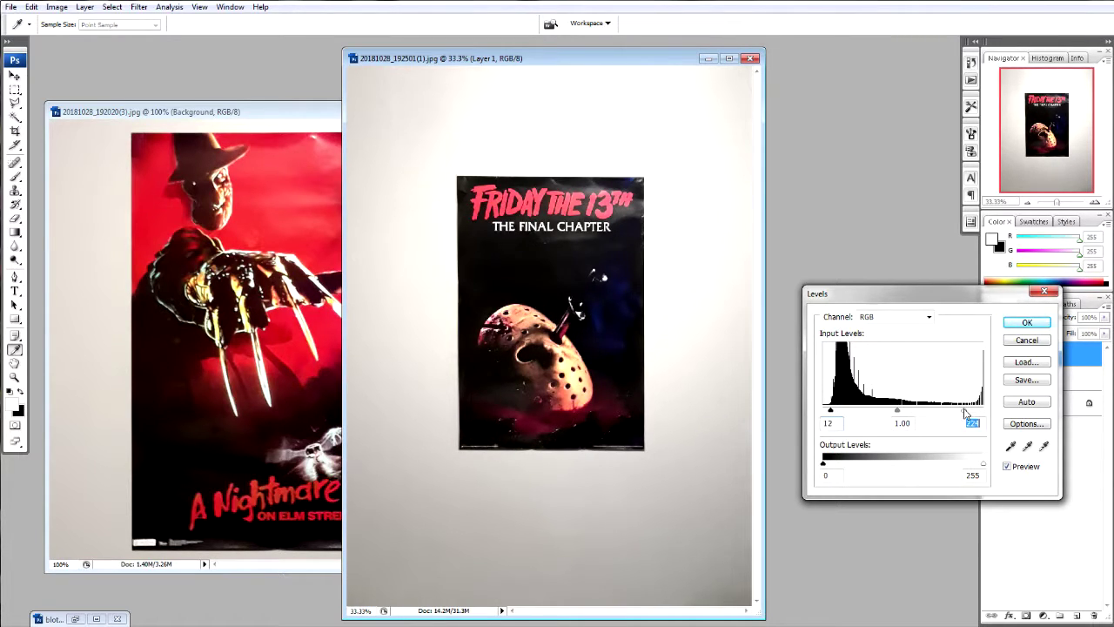
click(1008, 468)
click(1007, 467)
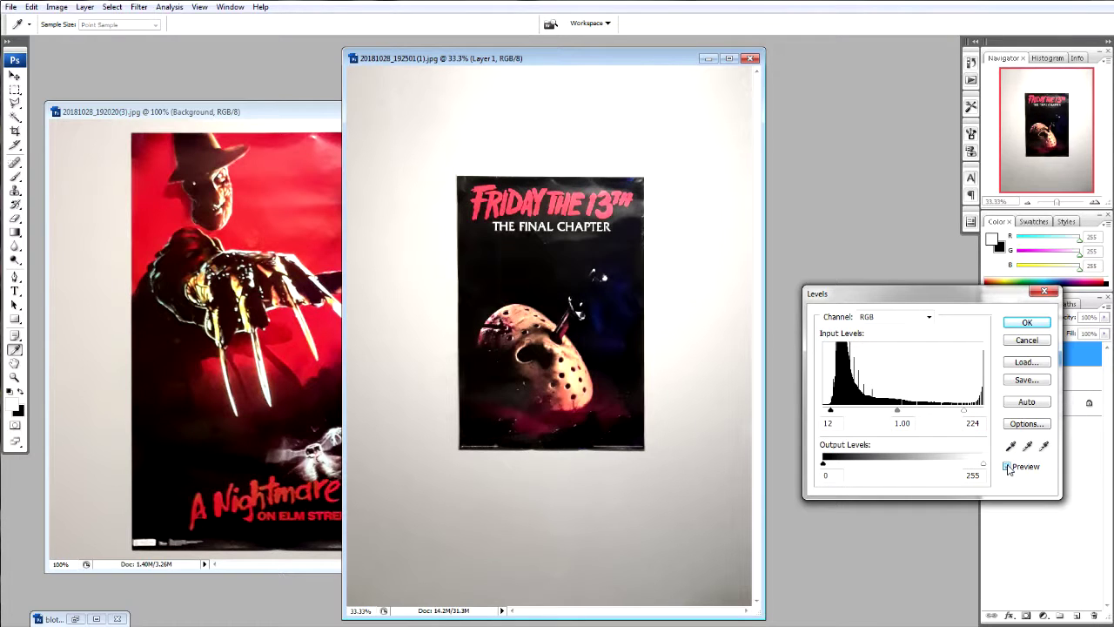
click(1027, 323)
Raise the poster's color saturation on Layer 1 with Hue/Saturation, comparing the preview with the original.
click(15, 90)
click(58, 7)
mouse_move(75, 38)
click(228, 138)
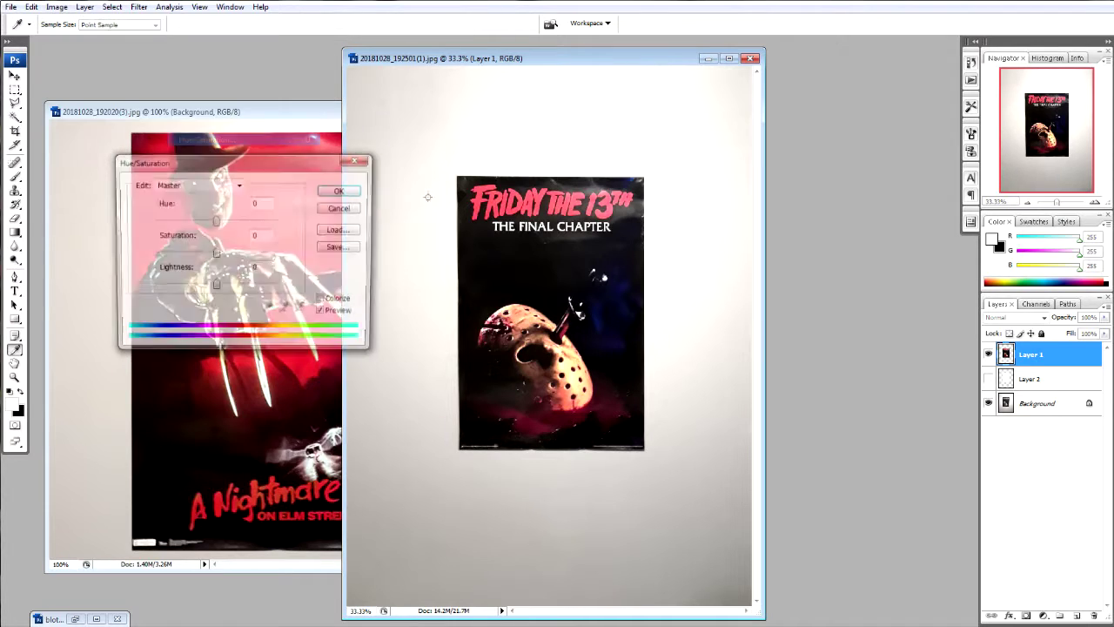
drag(216, 254, 220, 258)
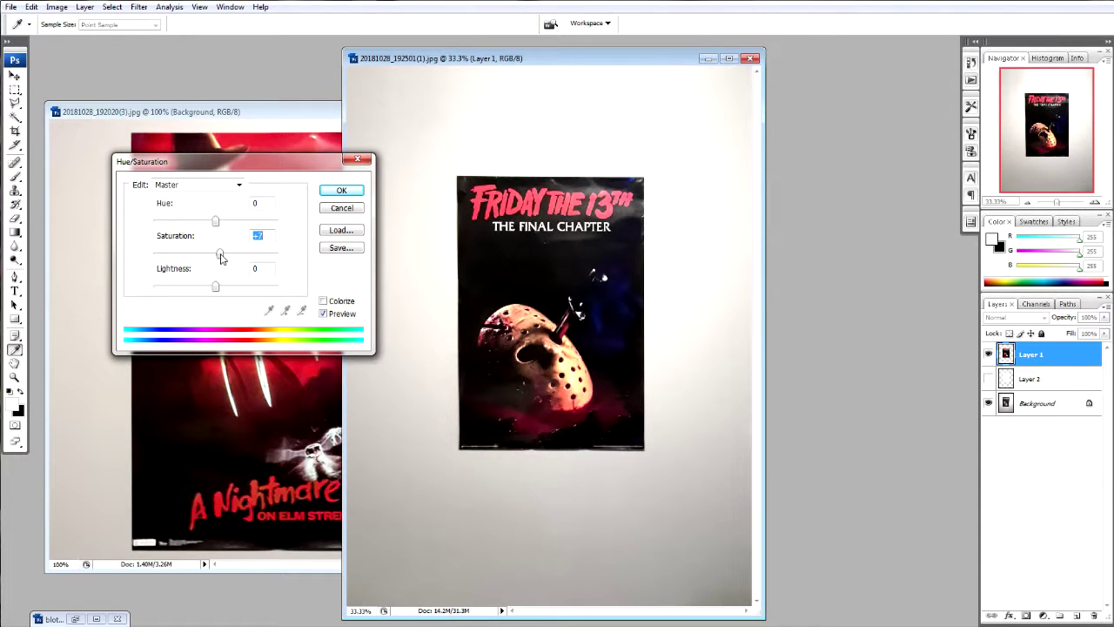
click(323, 314)
drag(221, 256, 232, 258)
click(324, 314)
click(335, 191)
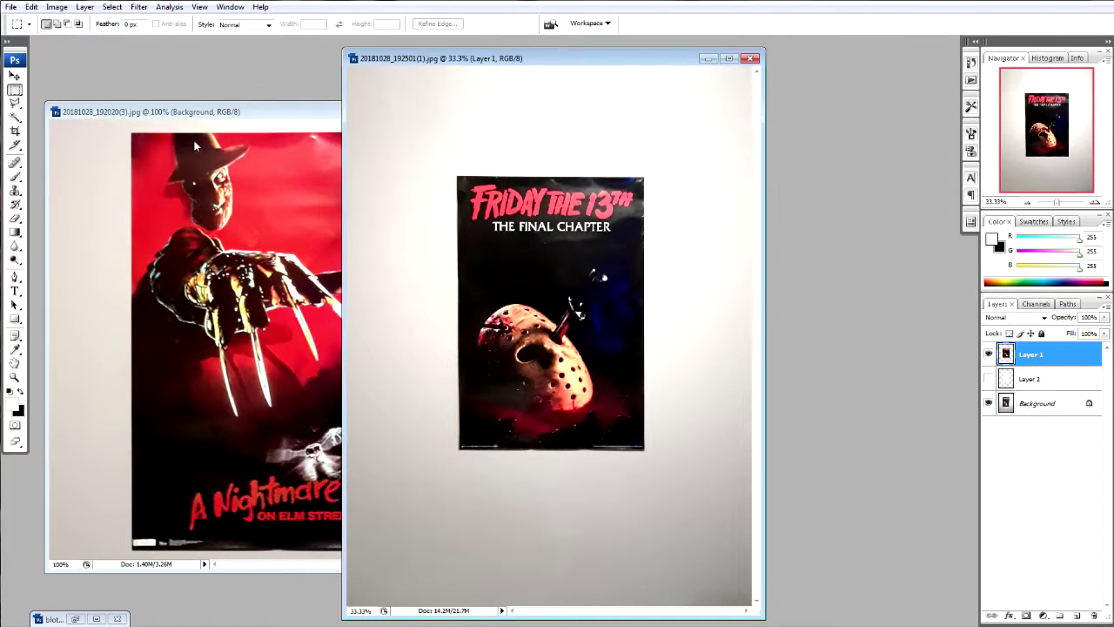
Crop the image to a square around the poster, leaving only a narrow strip of wall above and below it.
click(15, 131)
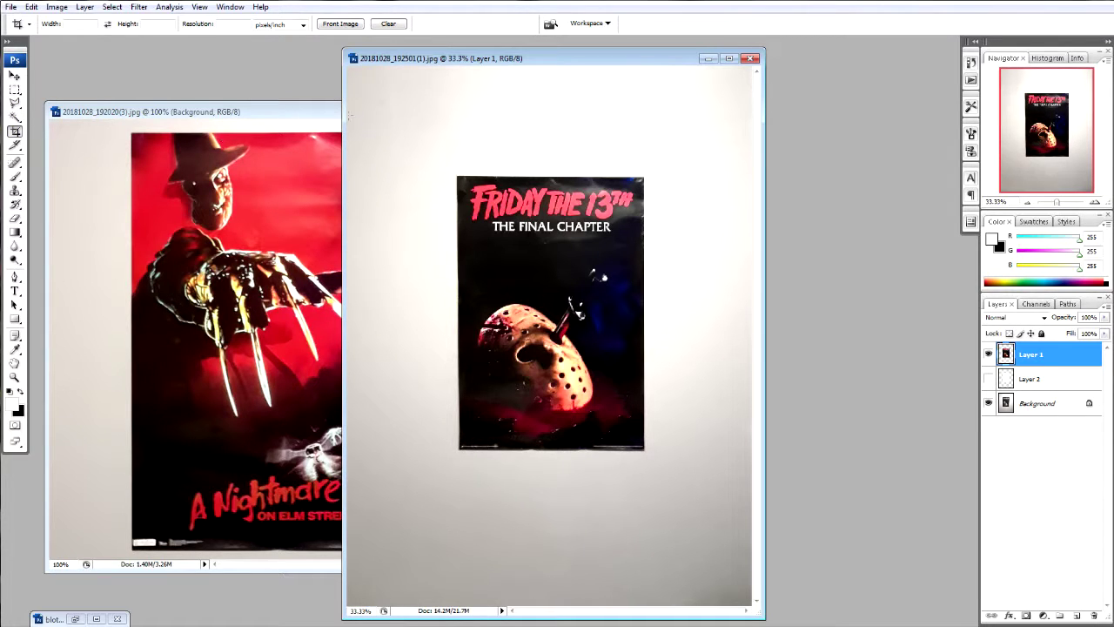
mouse_move(411, 171)
mouse_down()
mouse_move(702, 463)
mouse_move(716, 458)
mouse_move(705, 461)
mouse_up()
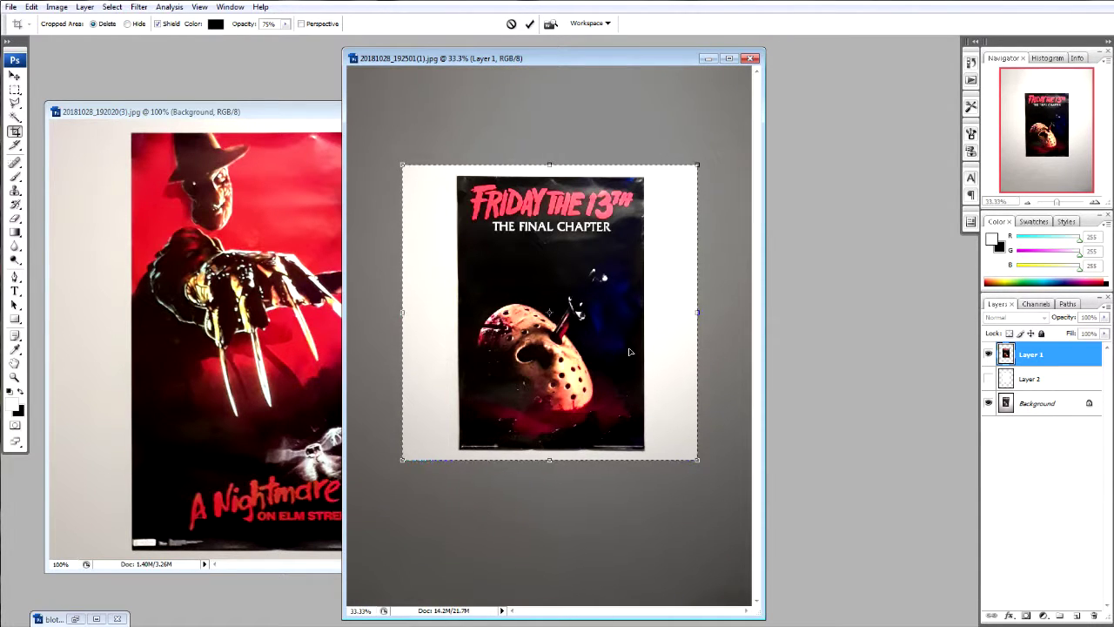
drag(402, 164, 408, 170)
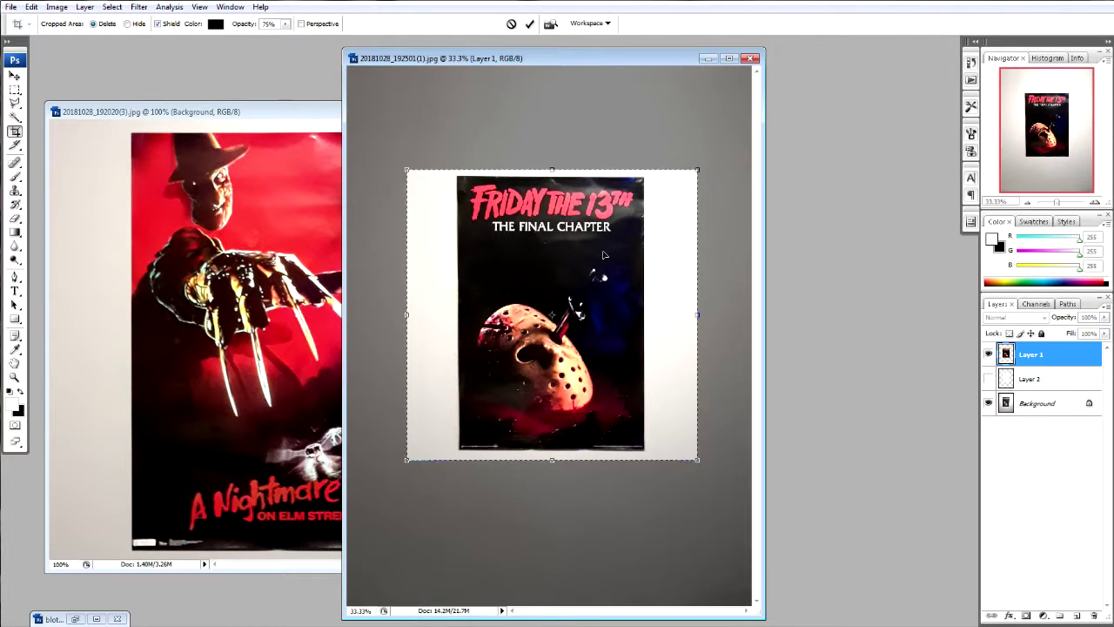
key(Return)
Resize the cropped image to 700 × 700 pixels with proportions constrained.
right_click(485, 64)
click(523, 84)
text(700)
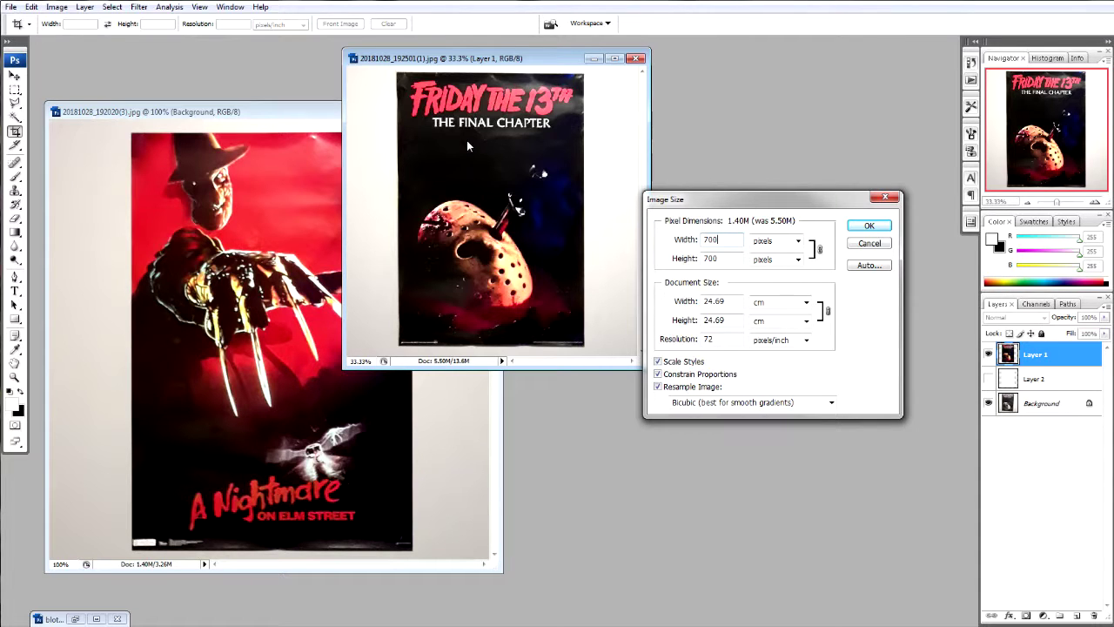
key(Return)
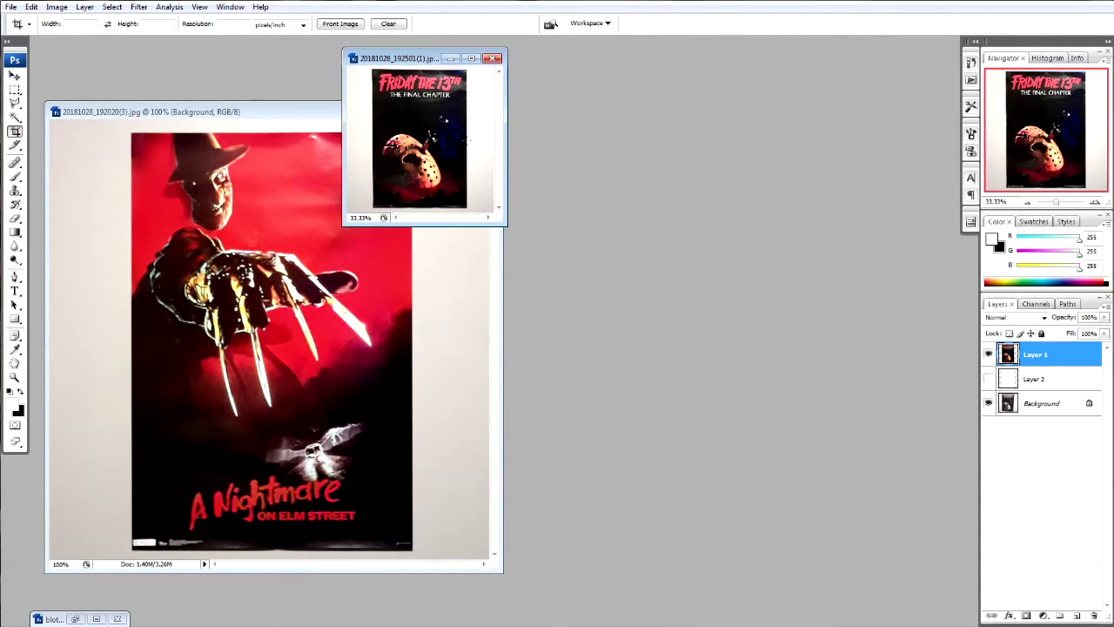
View the Friday the 13th image at 100% and place its window beside the Nightmare on Elm Street image for comparison.
key(ctrl+plus)
key(ctrl+plus)
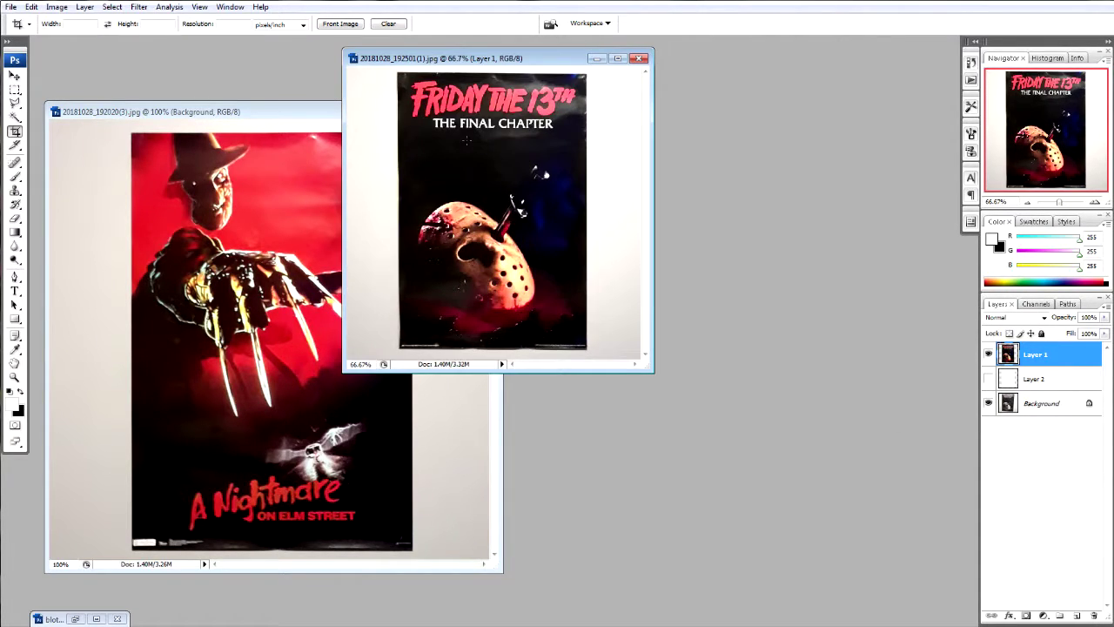
key(ctrl+plus)
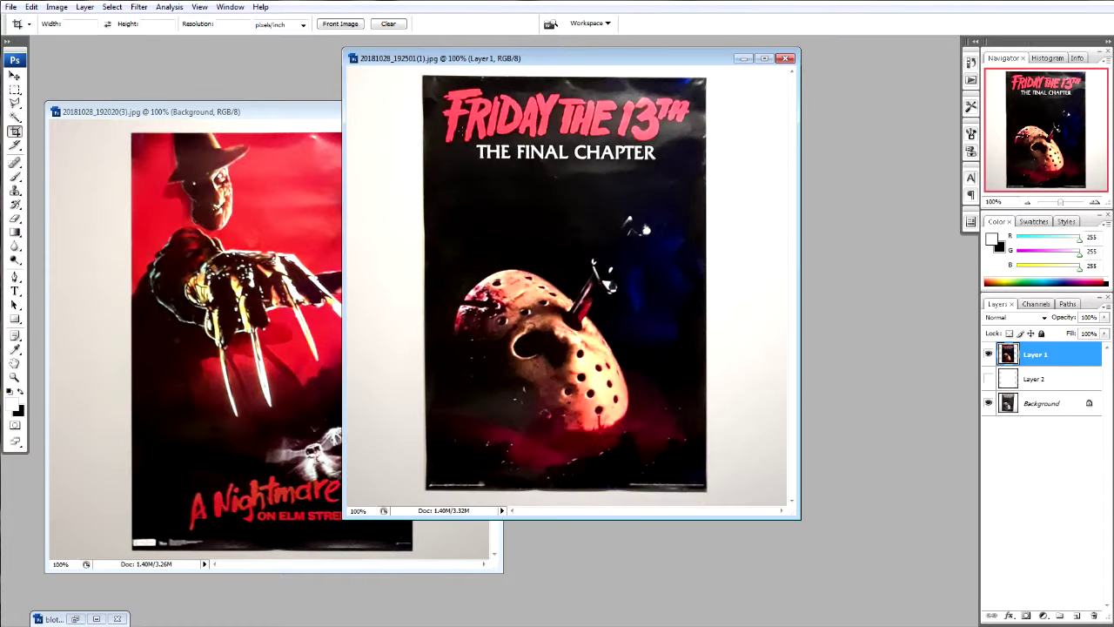
drag(493, 65, 659, 119)
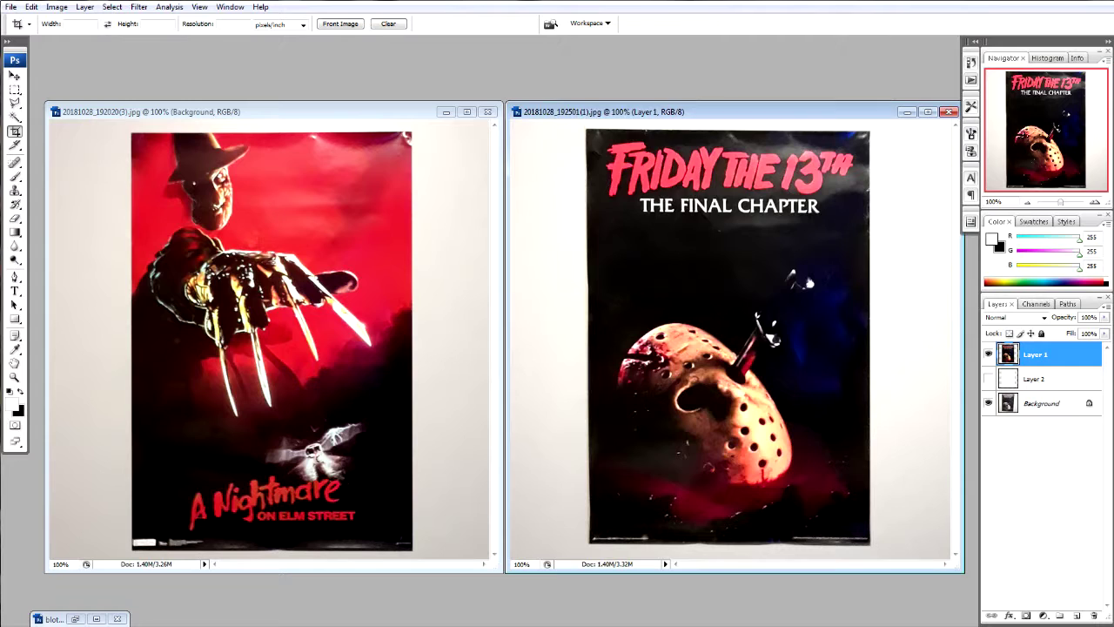